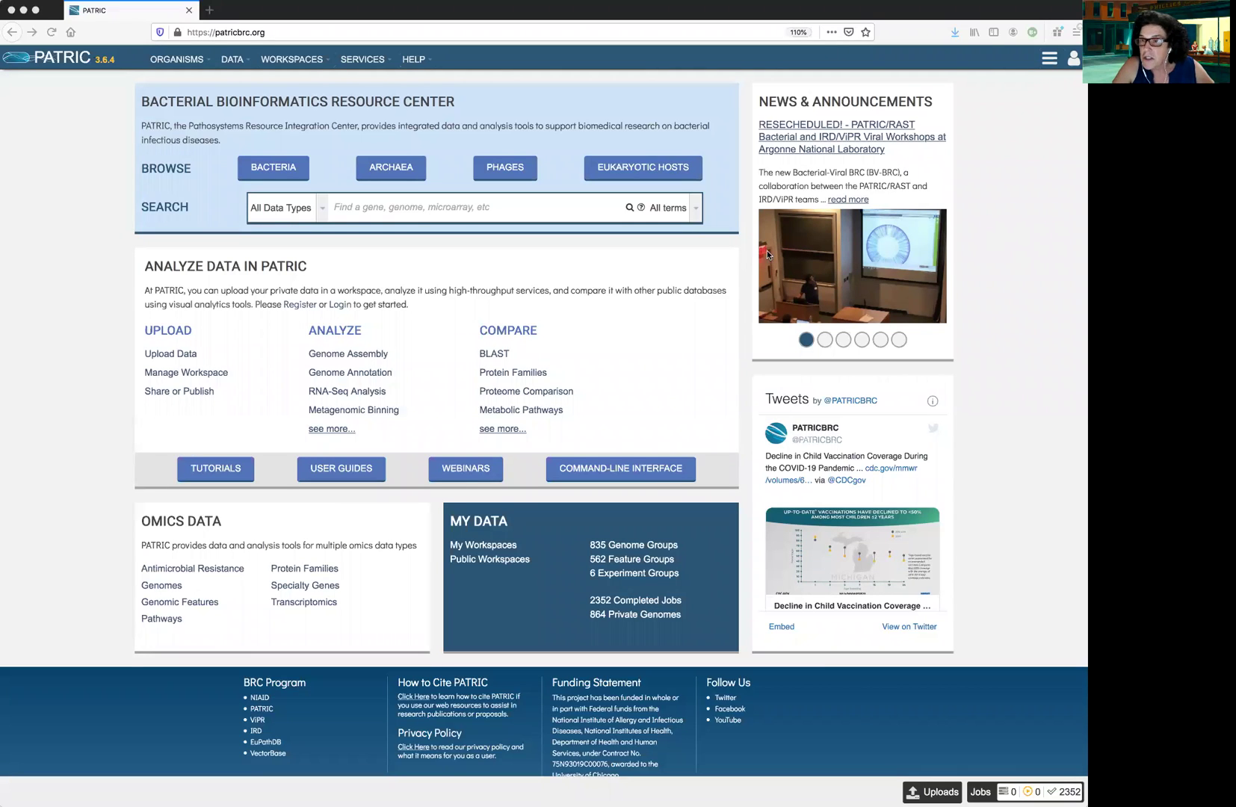
# Run a PATRIC keyword search for 'Buchnera' to get matching genomes, features and taxa
pyautogui.scroll(-1, 695, 253)
pyautogui.scroll(1, 481, 242)
pyautogui.click(356, 207)
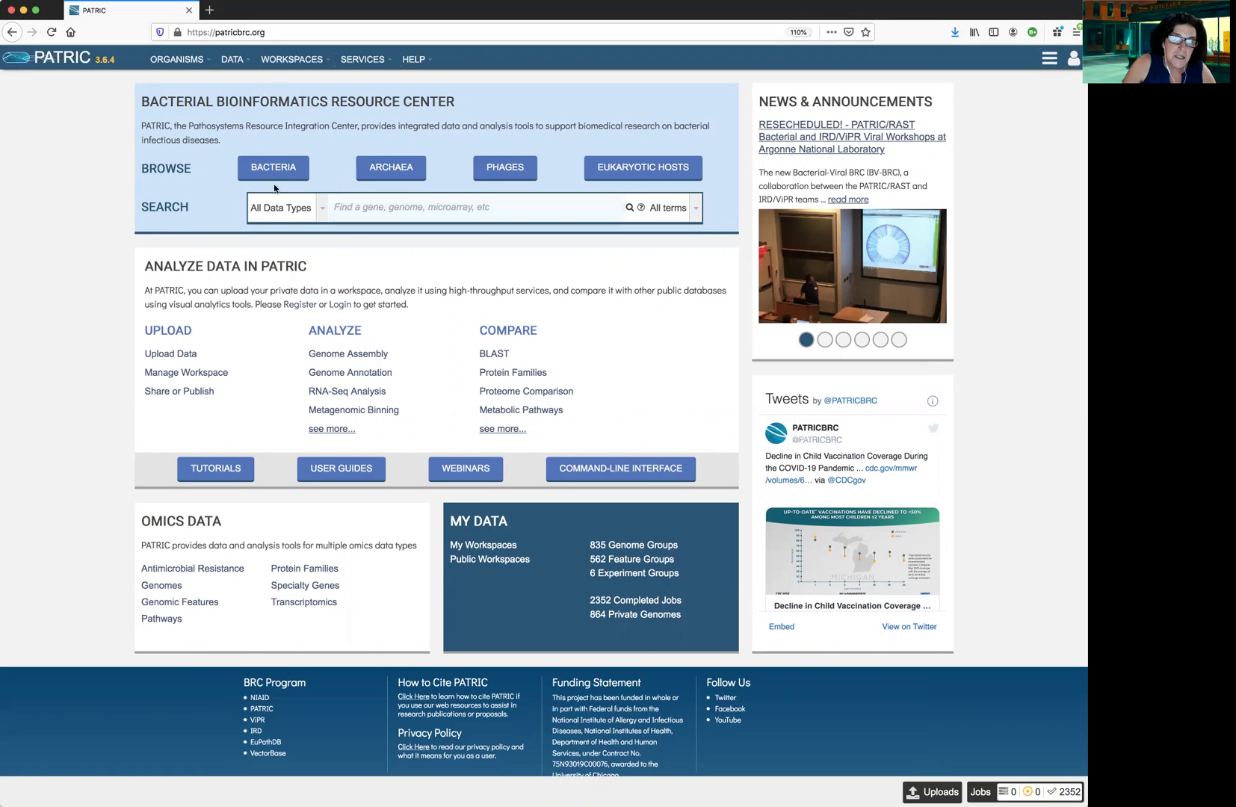
pyautogui.write('Buchnera')
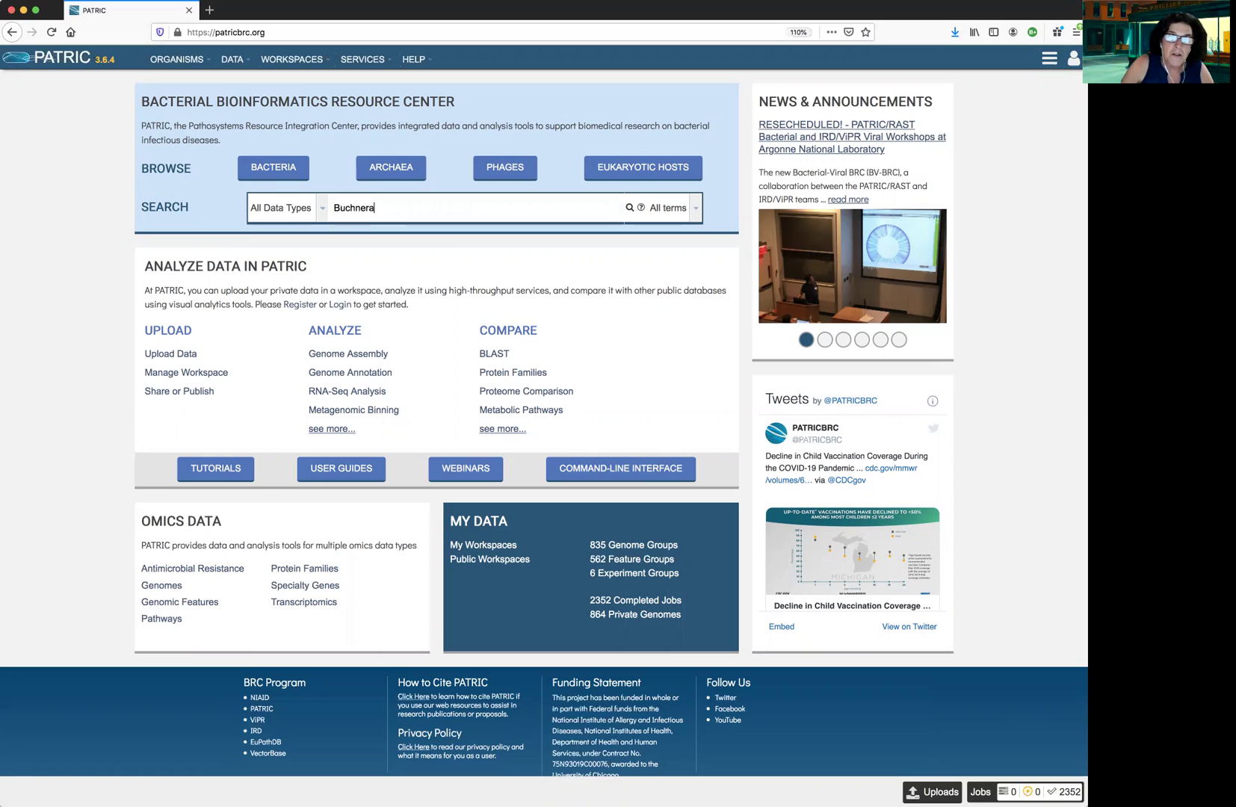
pyautogui.click(628, 209)
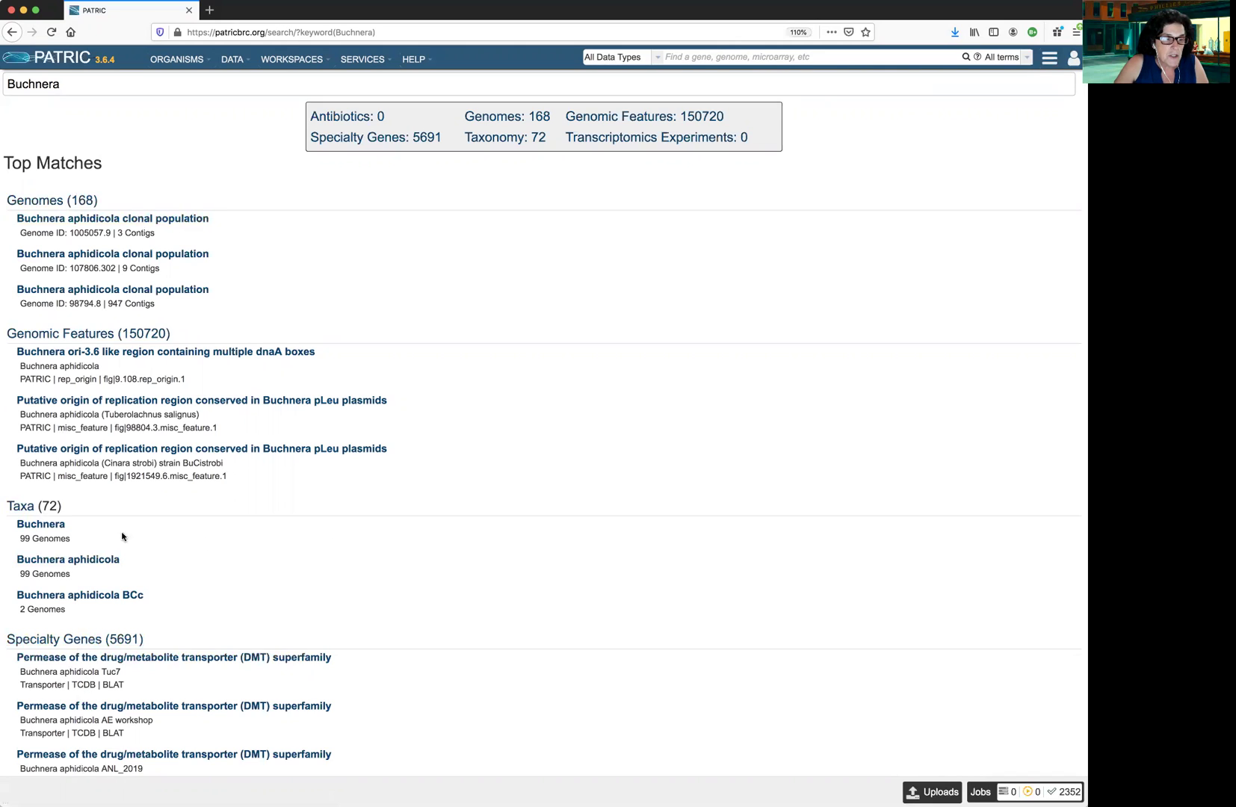
# Open the Buchnera genus taxon page and show its taxonomy tree with Buchnera aphidicola
pyautogui.click(41, 525)
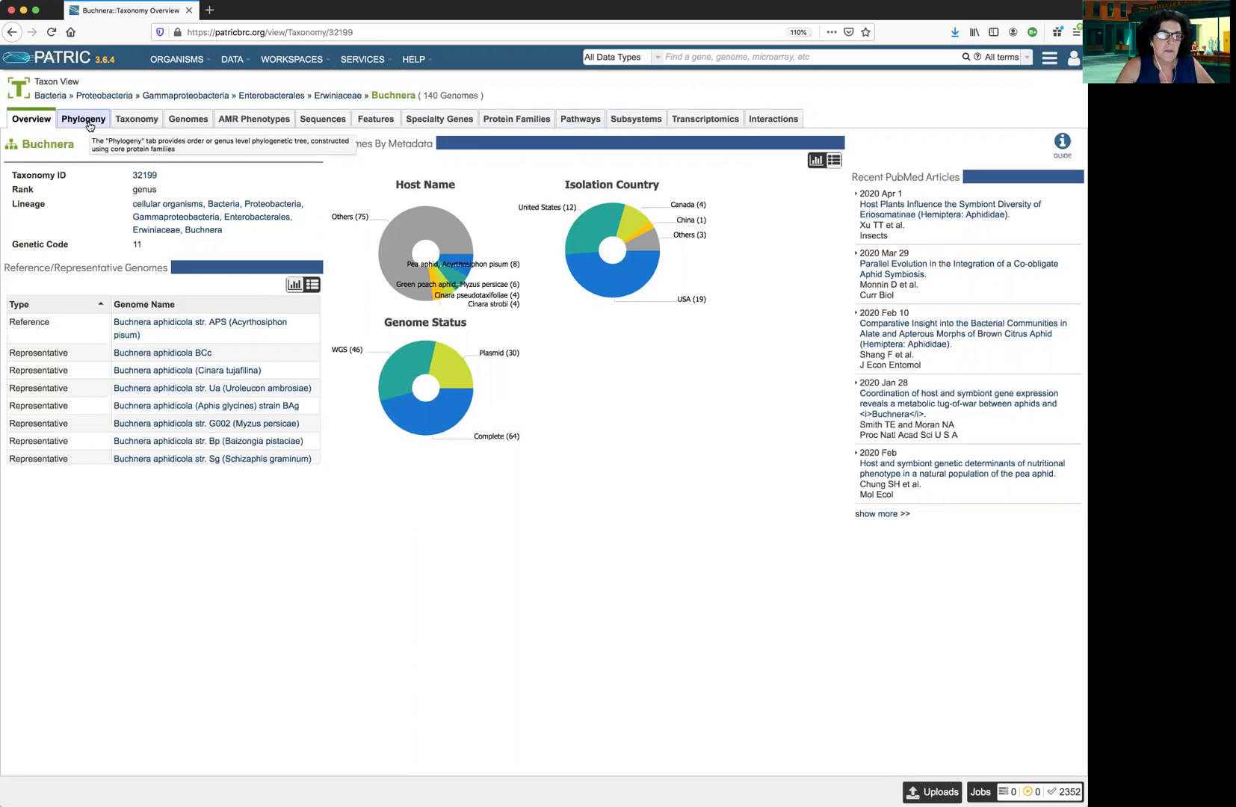
pyautogui.click(140, 121)
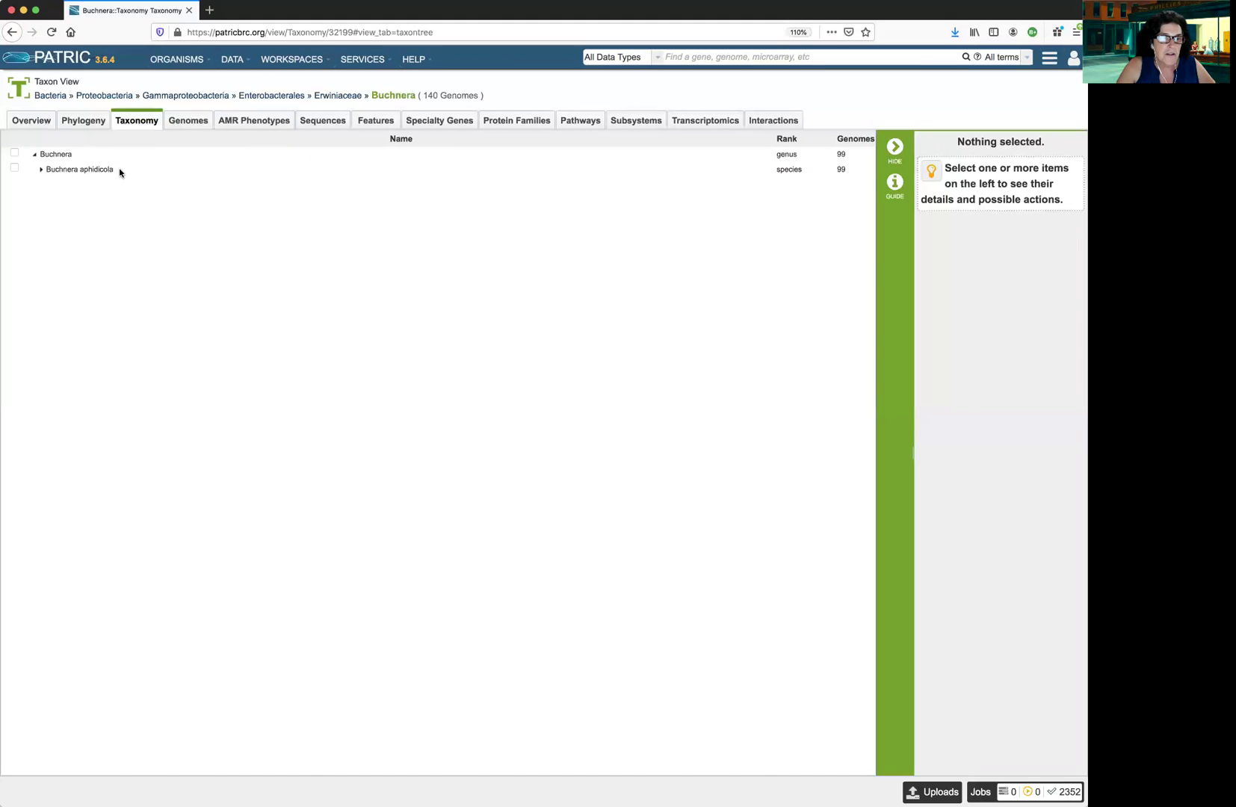
# List the 140 Buchnera genomes with the filter panel shown above the table
pyautogui.click(185, 123)
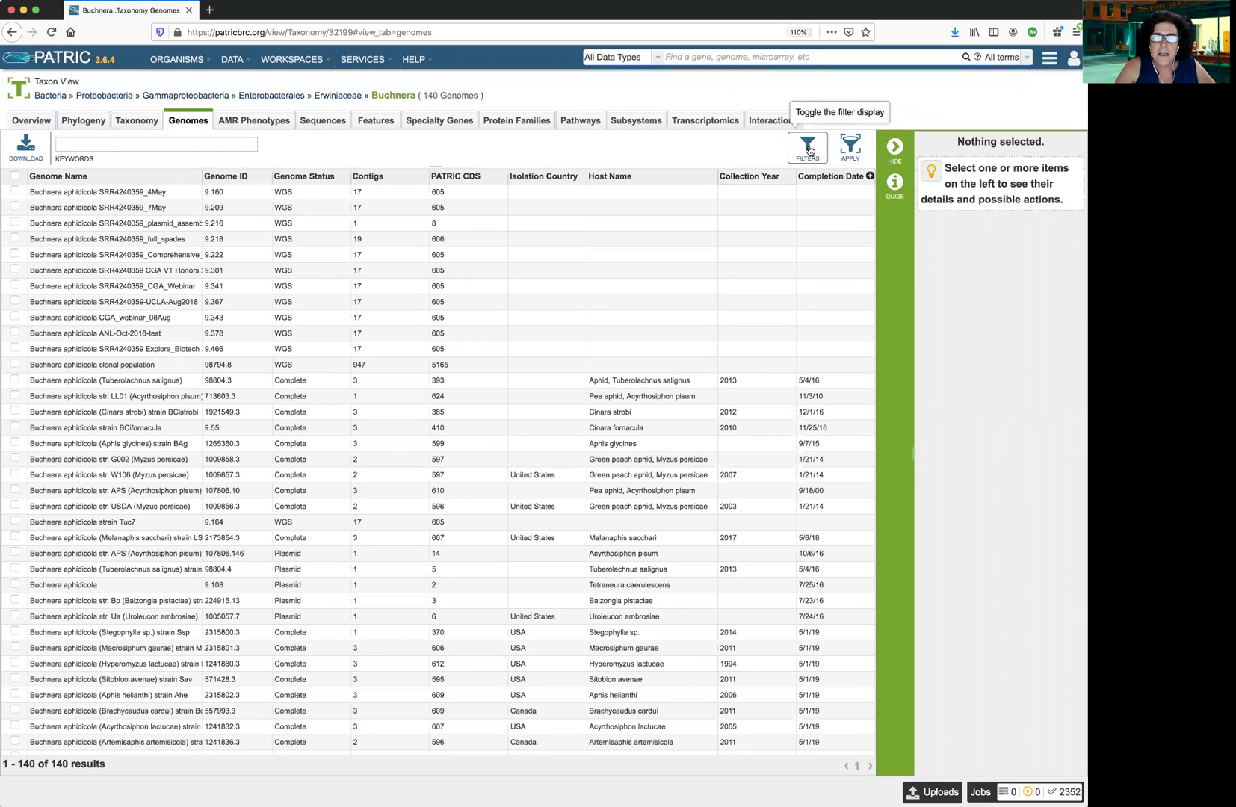
pyautogui.click(808, 150)
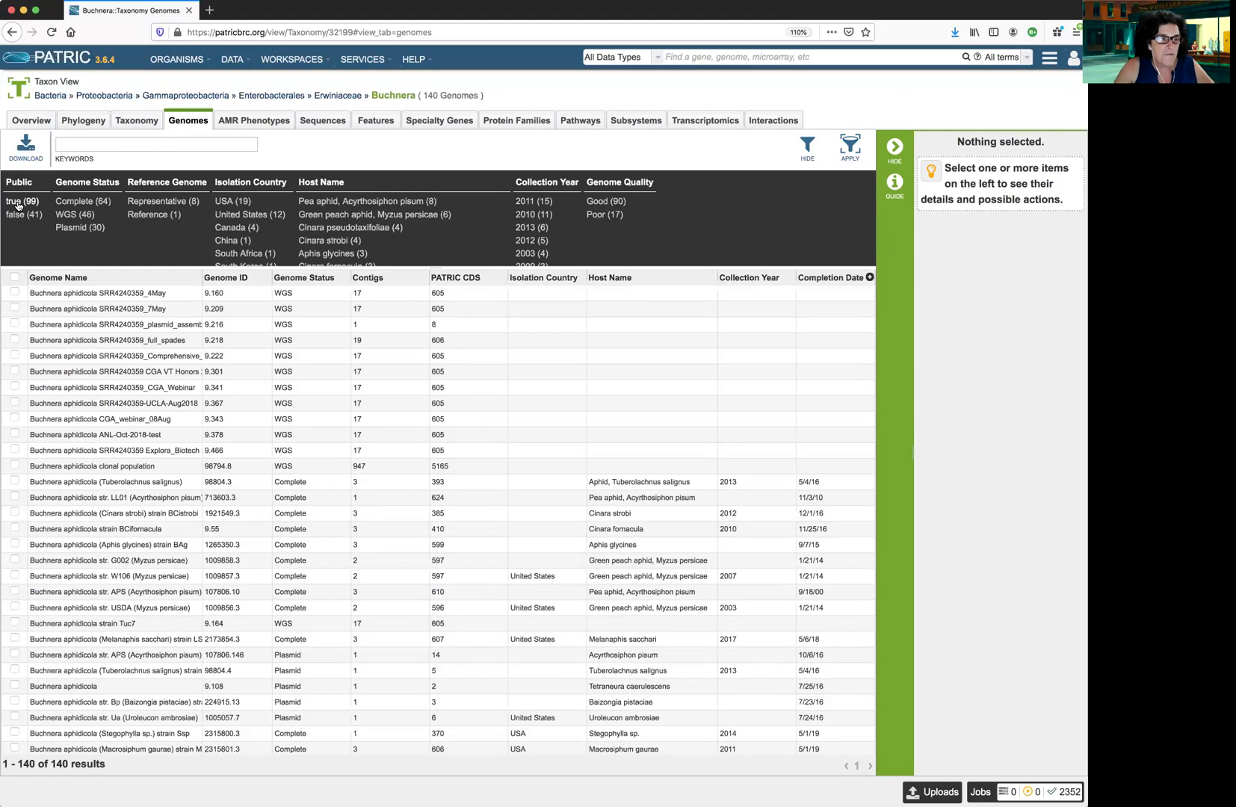
# Filter the Buchnera genomes to public ones with Complete status, leaving 64
pyautogui.click(18, 203)
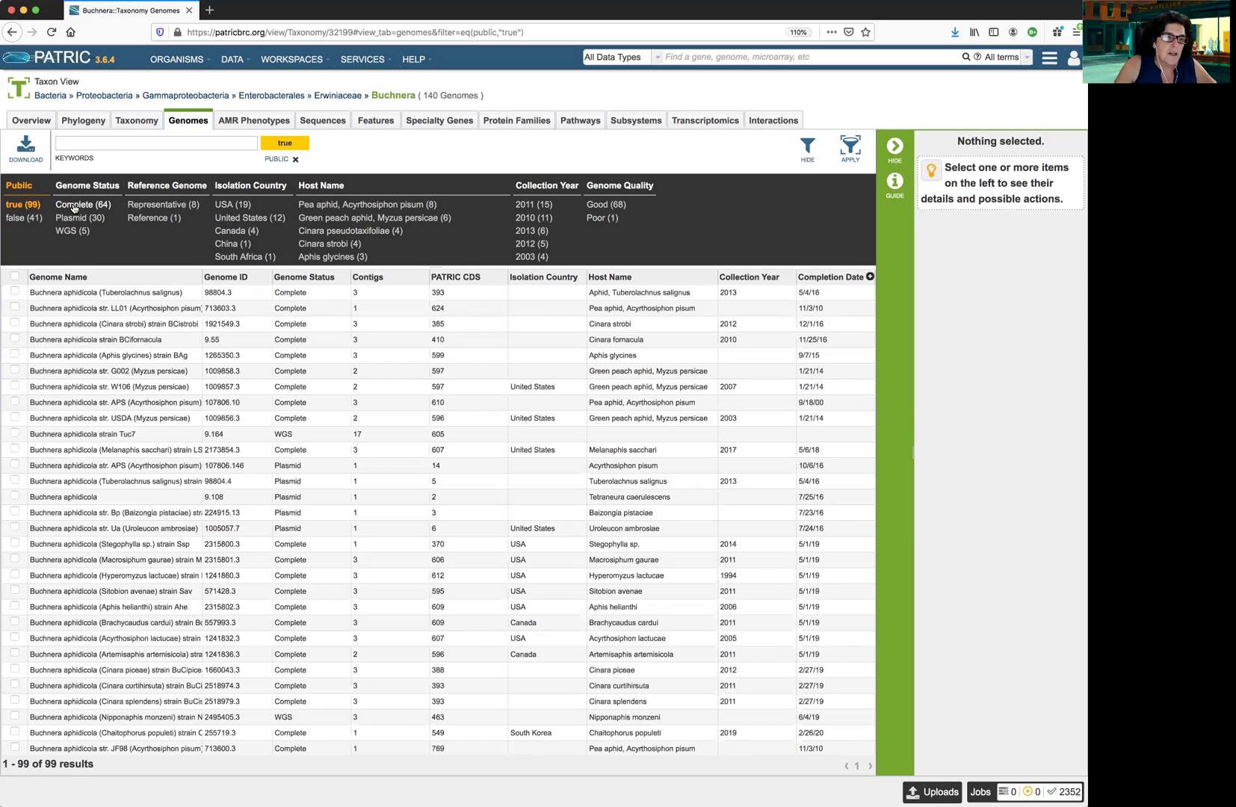
pyautogui.click(74, 206)
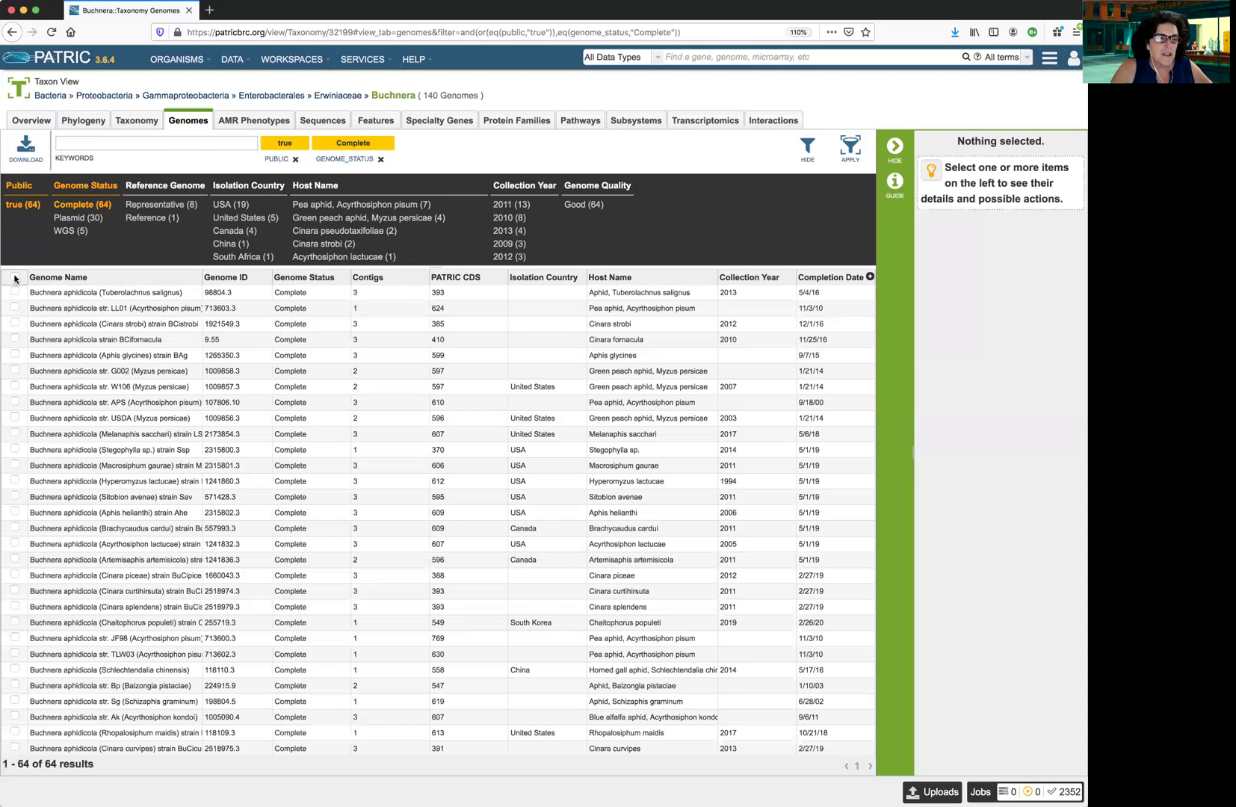
# Select all 64 genomes and start a new genome group named 'Buchnera May2020'
pyautogui.click(15, 279)
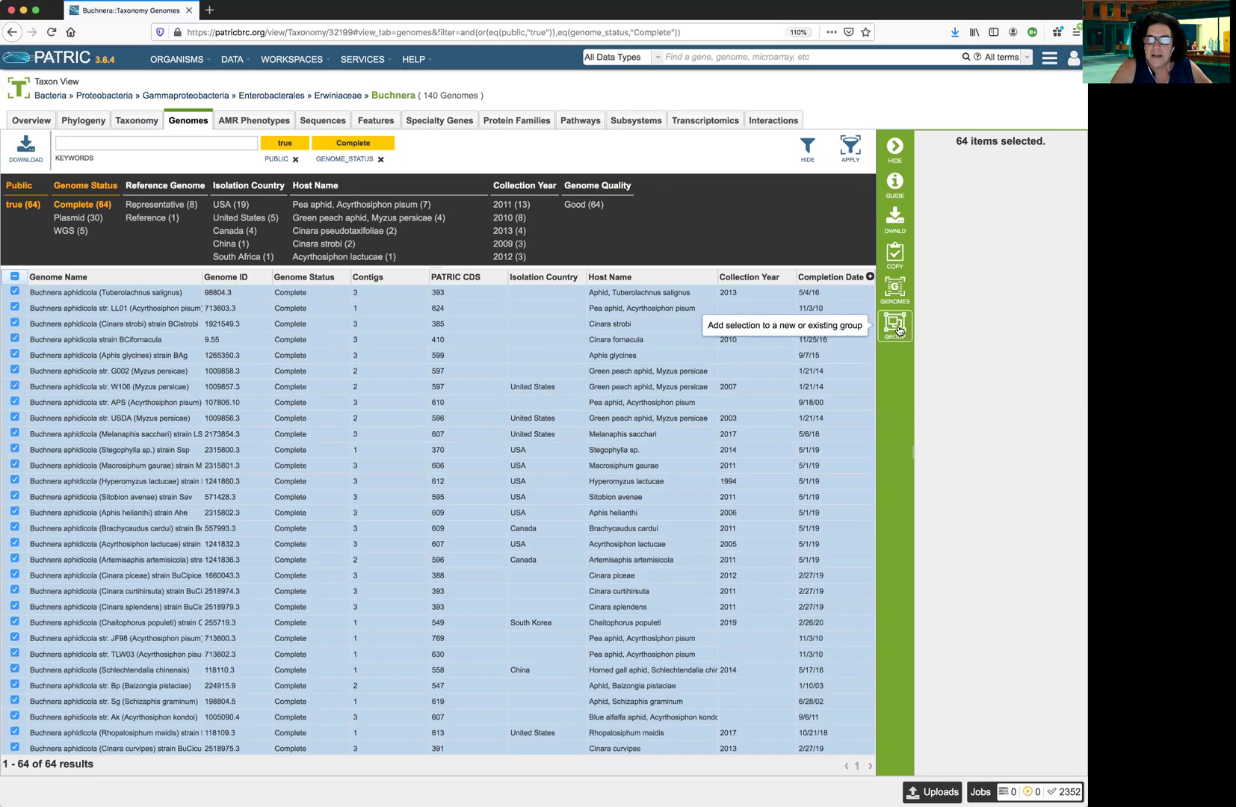
pyautogui.click(896, 326)
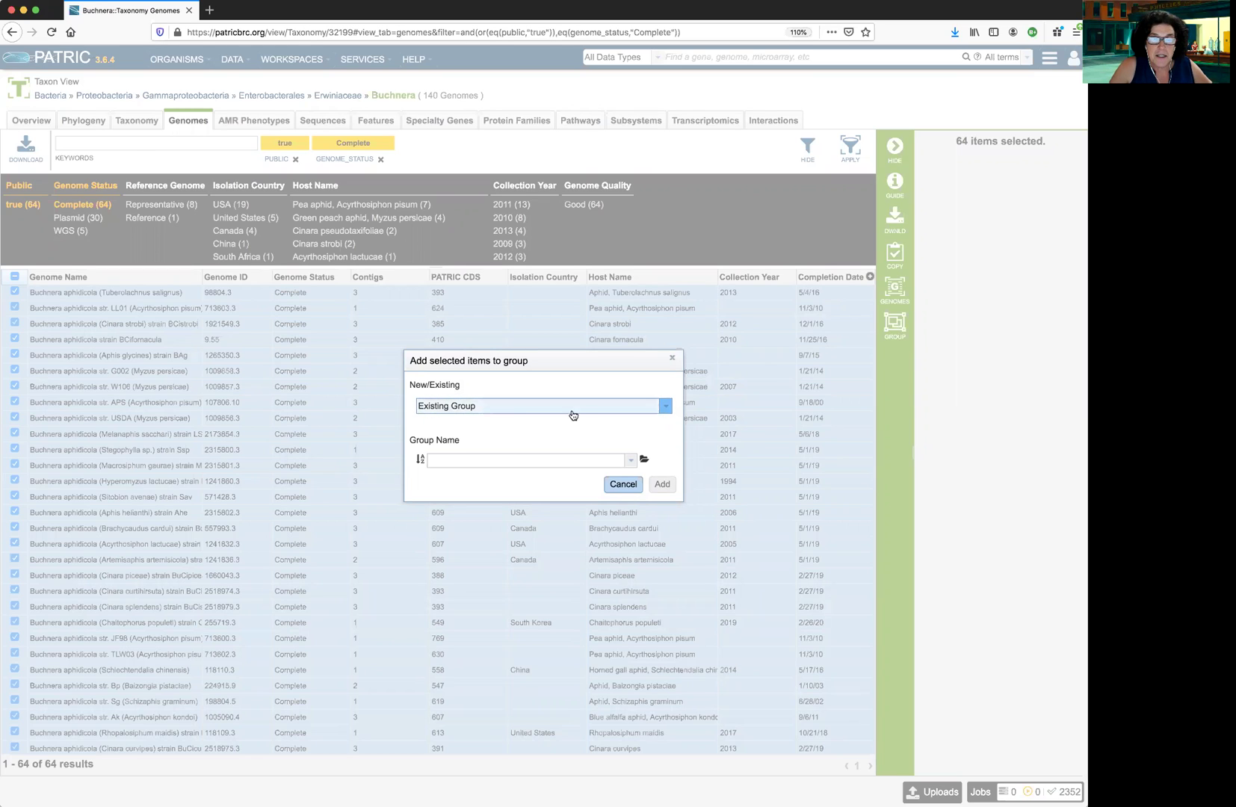
pyautogui.click(665, 407)
pyautogui.click(462, 423)
pyautogui.click(470, 487)
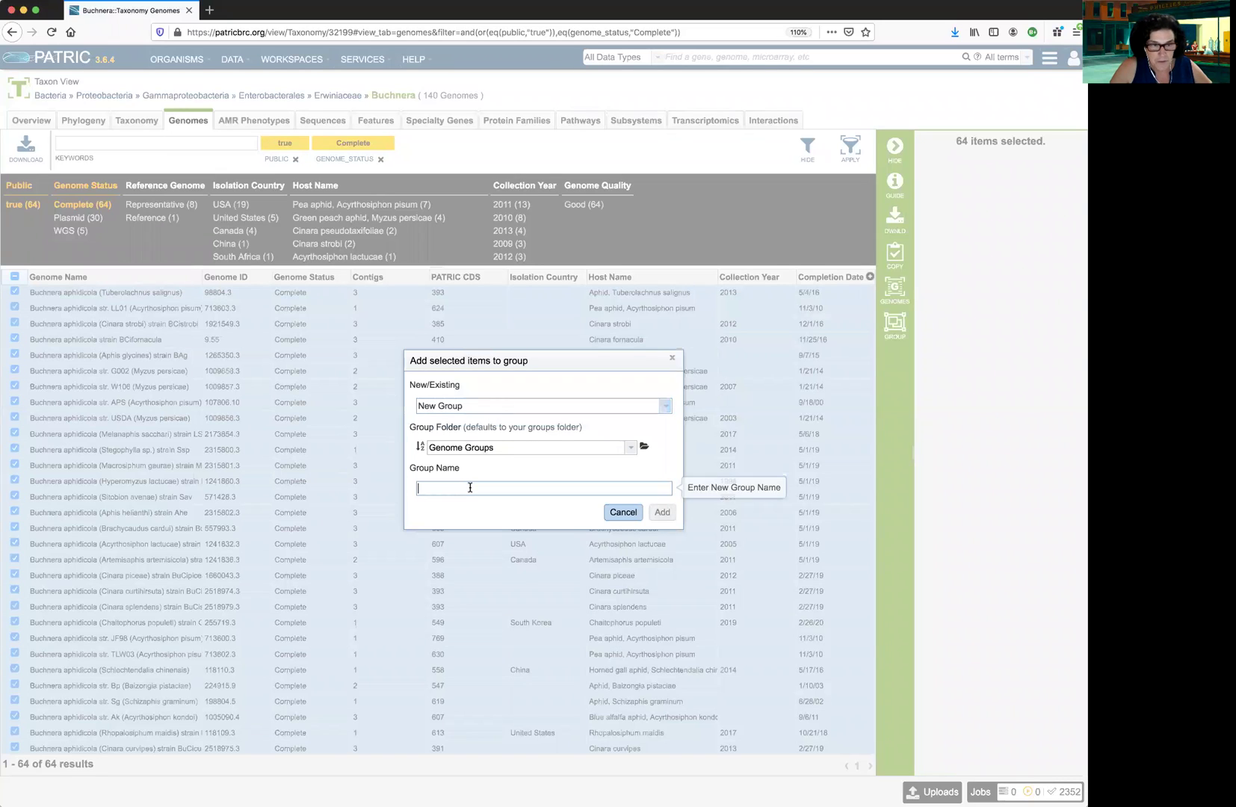
pyautogui.write('Bu')
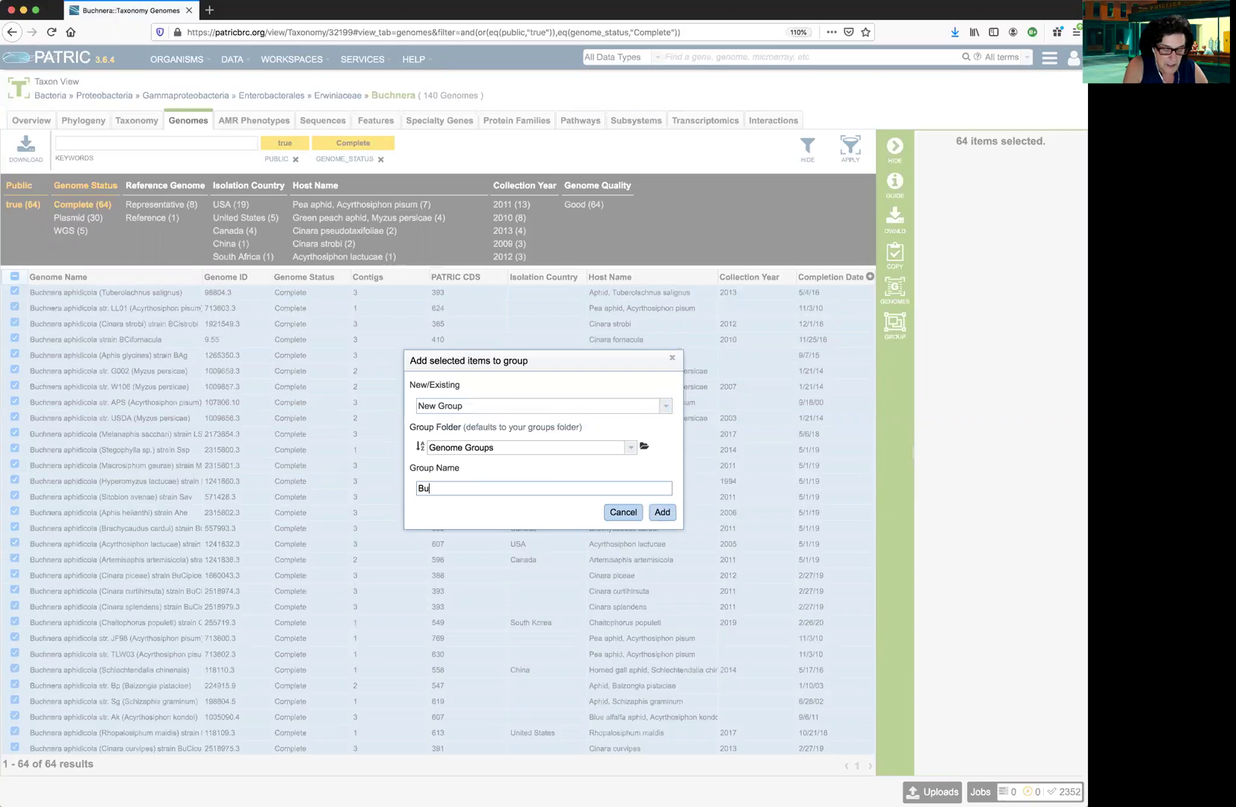
pyautogui.write('chnera')
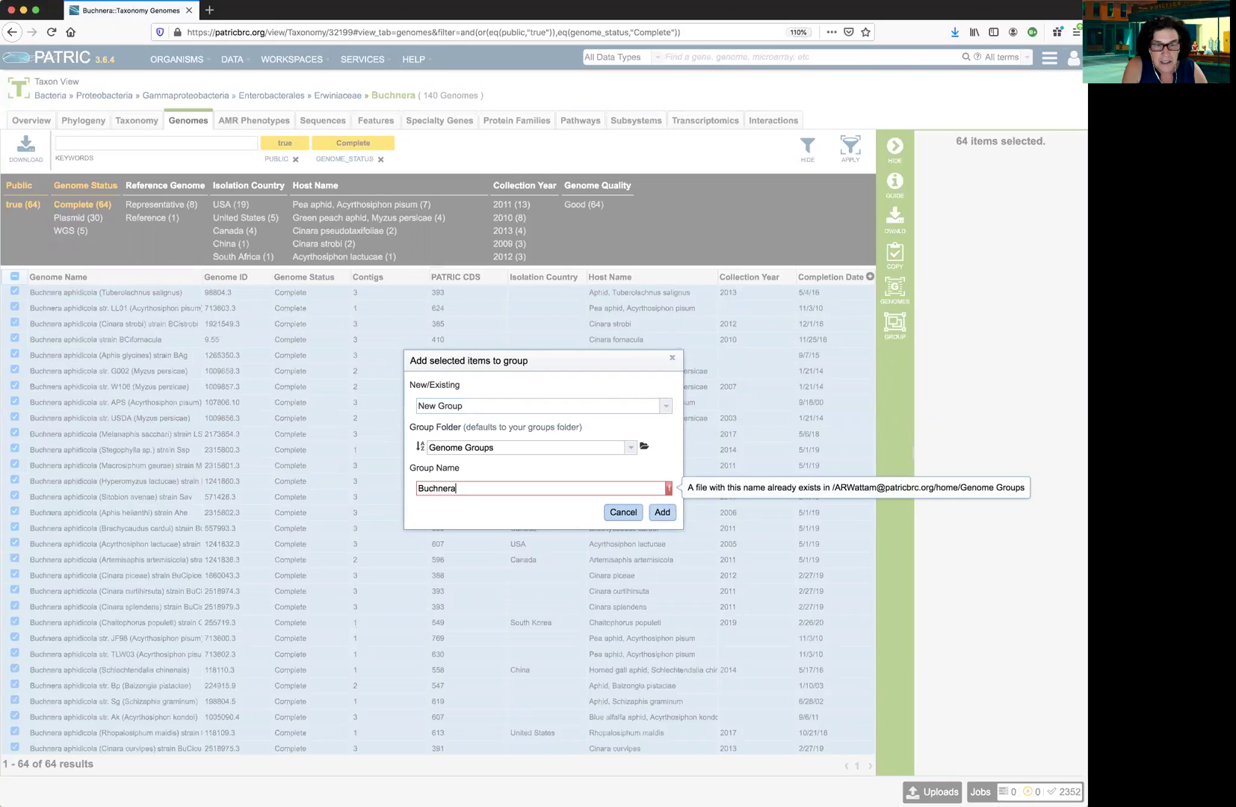
pyautogui.write(' May')
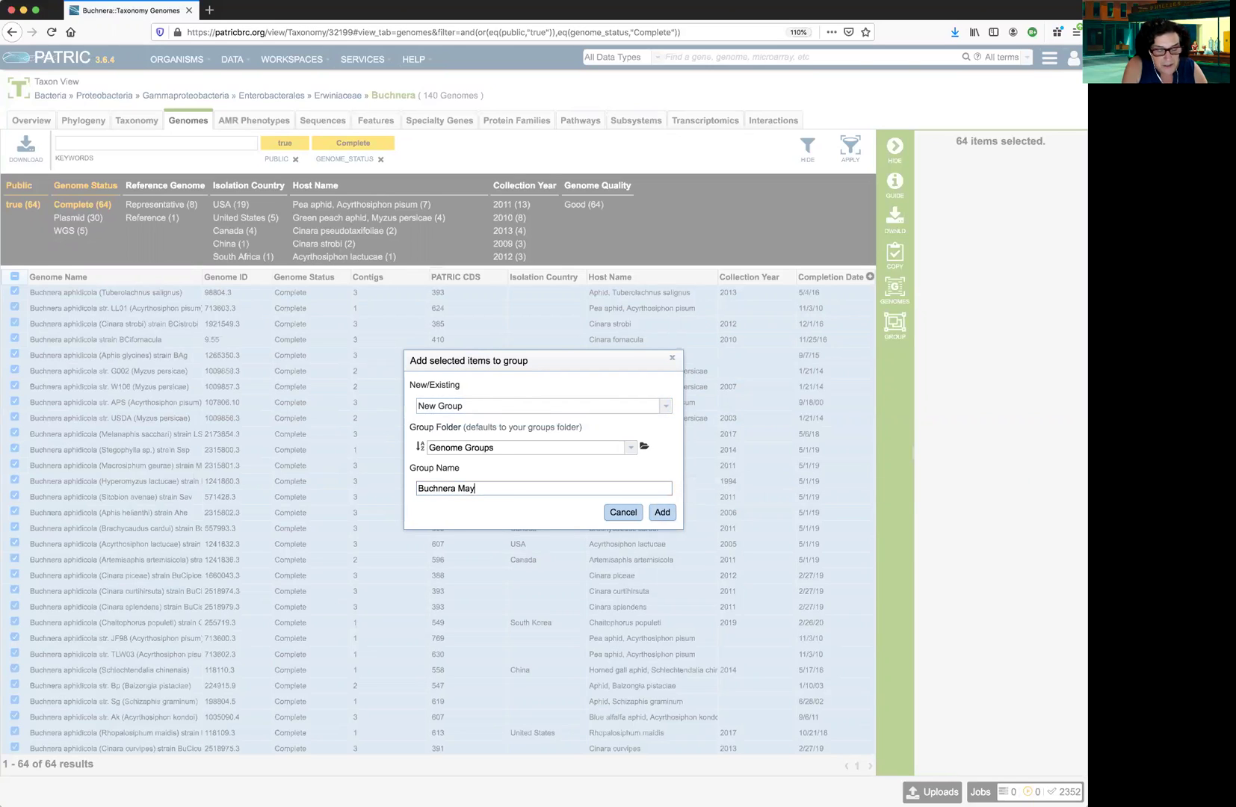
pyautogui.write('2020')
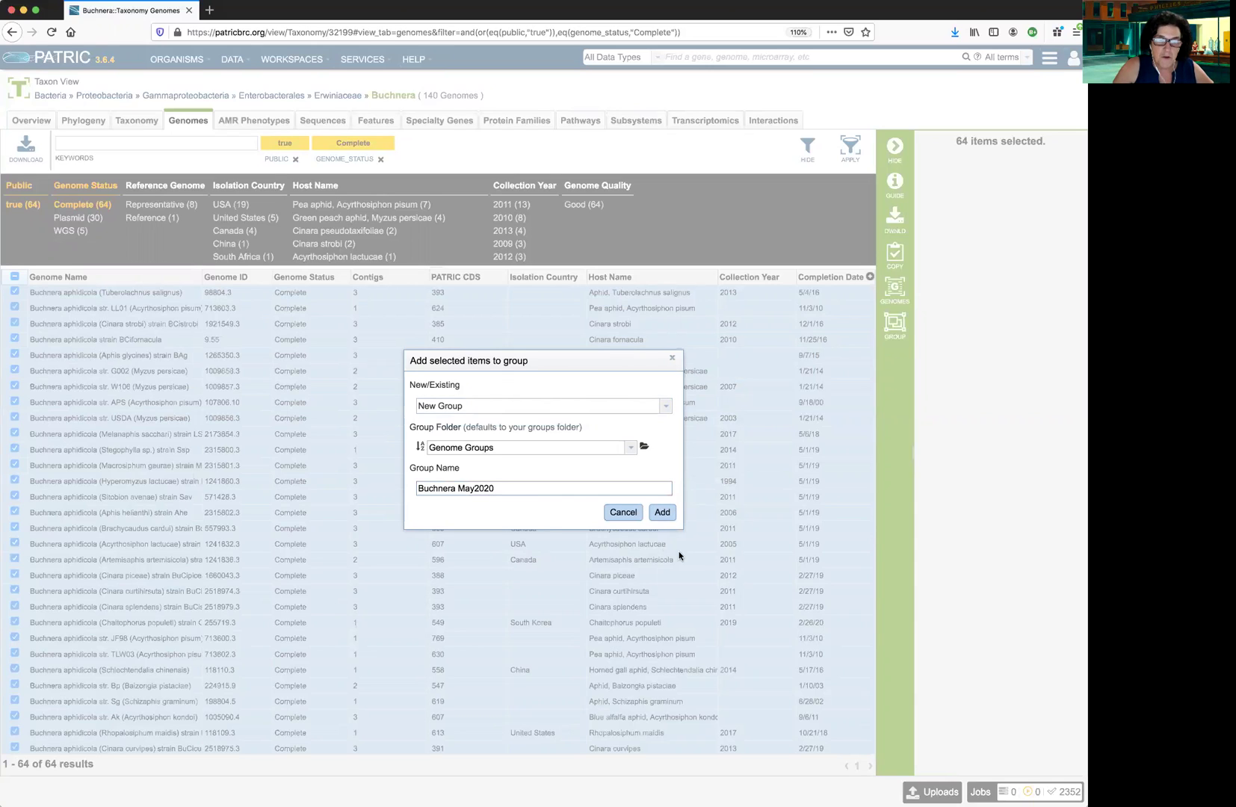
# Save the Buchnera May2020 group and view the Enterobacterales-level phylogenetic tree for Buchnera
pyautogui.click(661, 512)
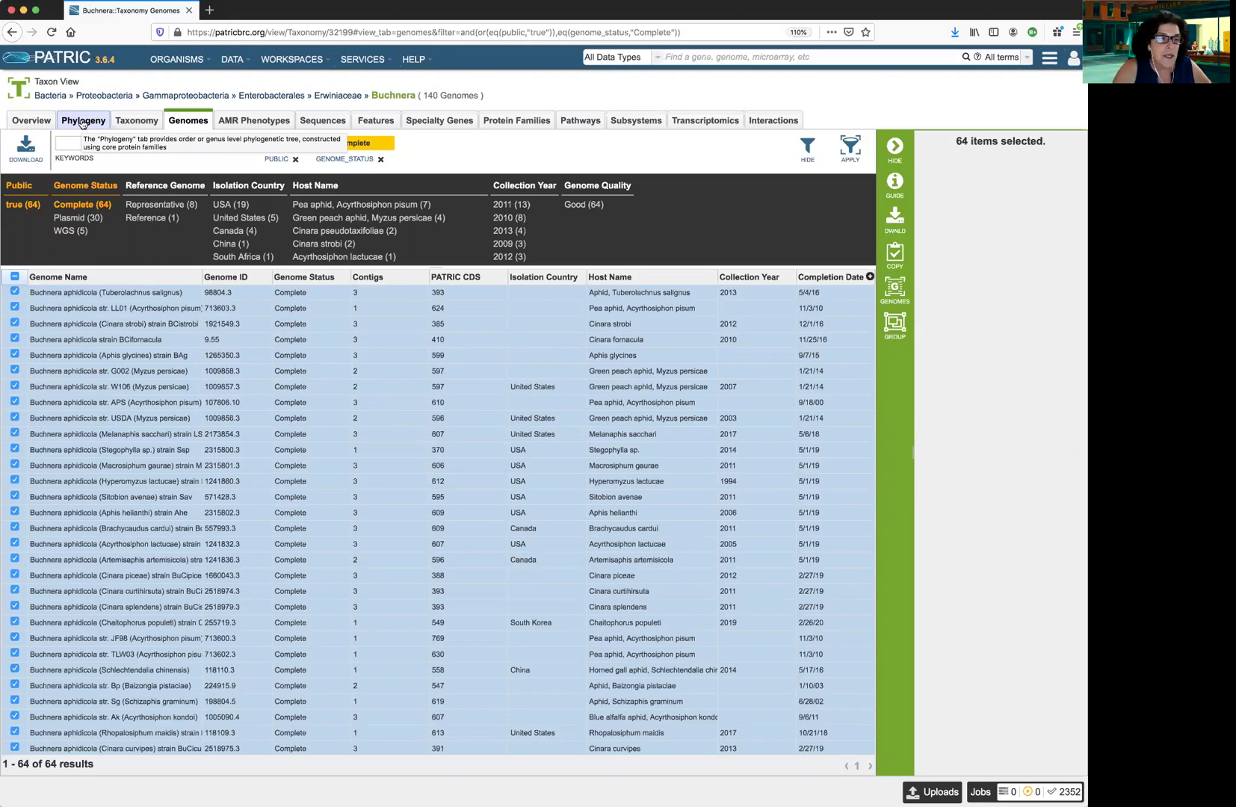
pyautogui.click(82, 122)
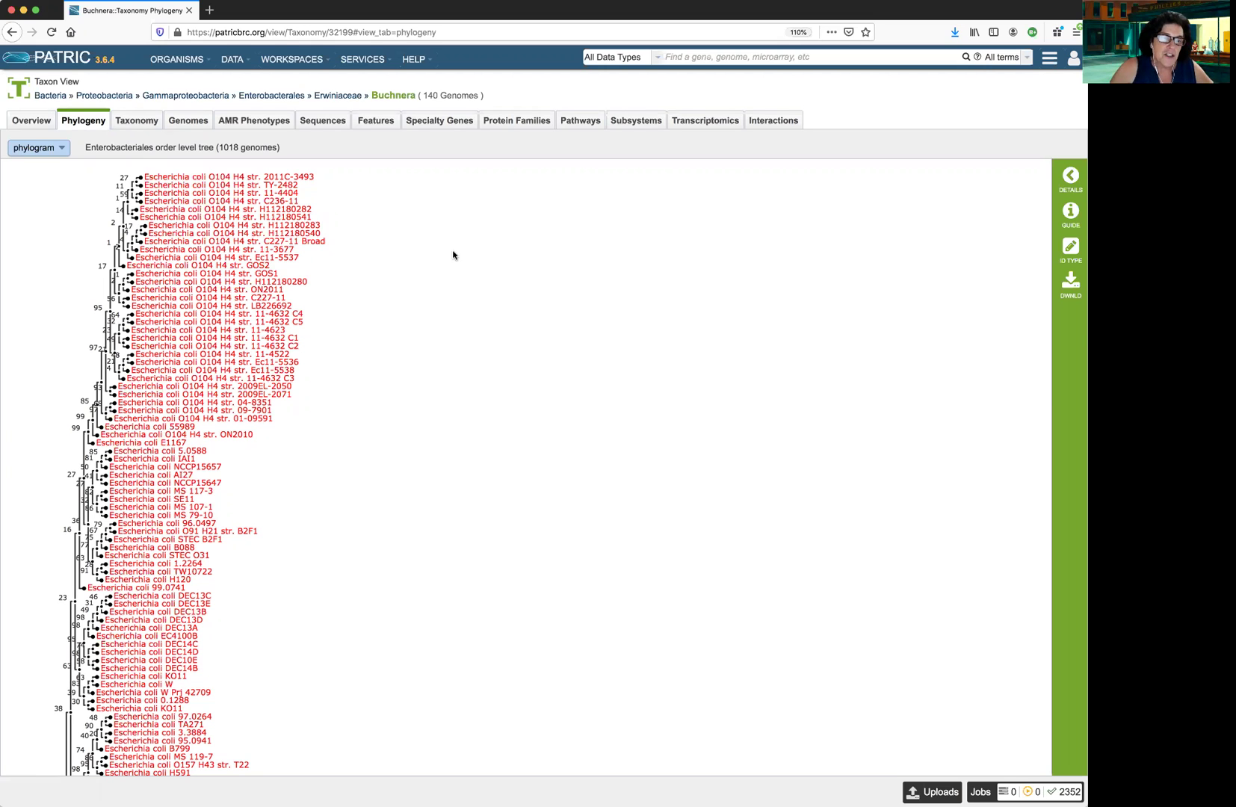
pyautogui.scroll(-10, 394, 418)
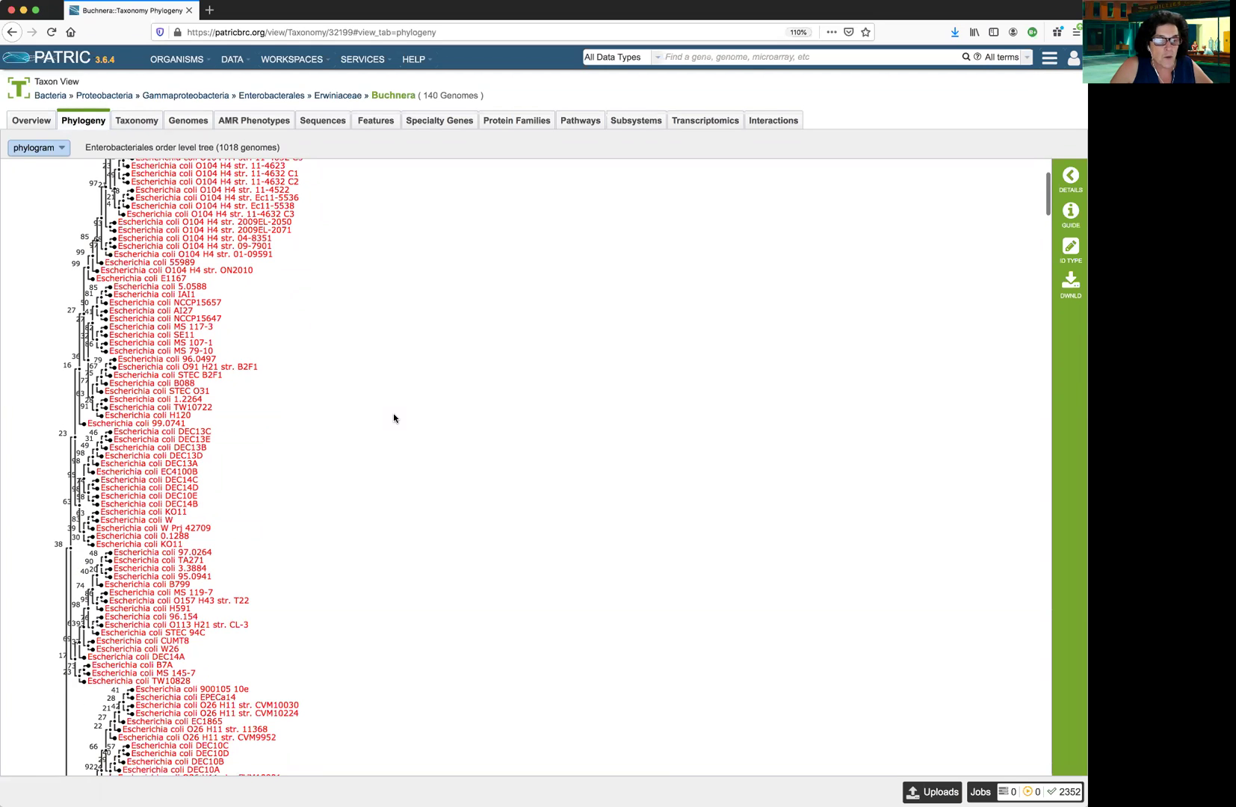
pyautogui.scroll(-6, 394, 418)
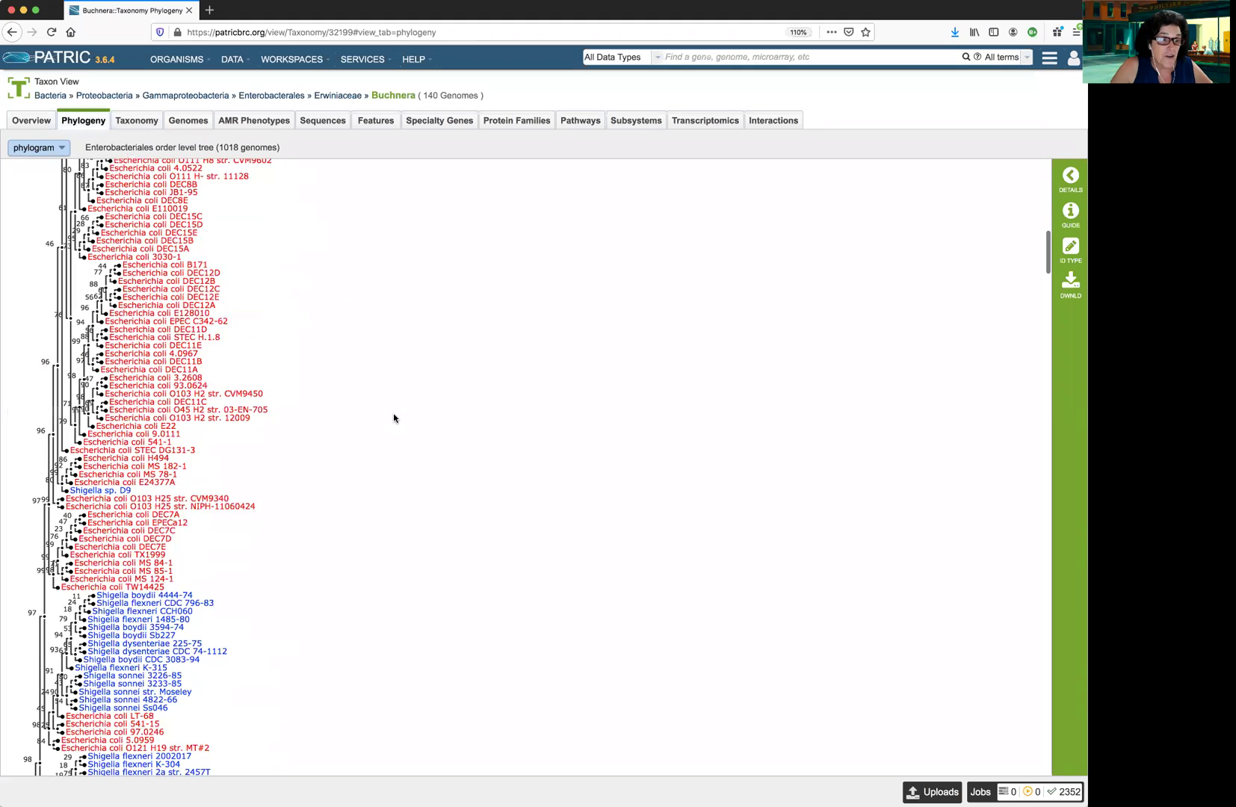
pyautogui.scroll(15, 394, 418)
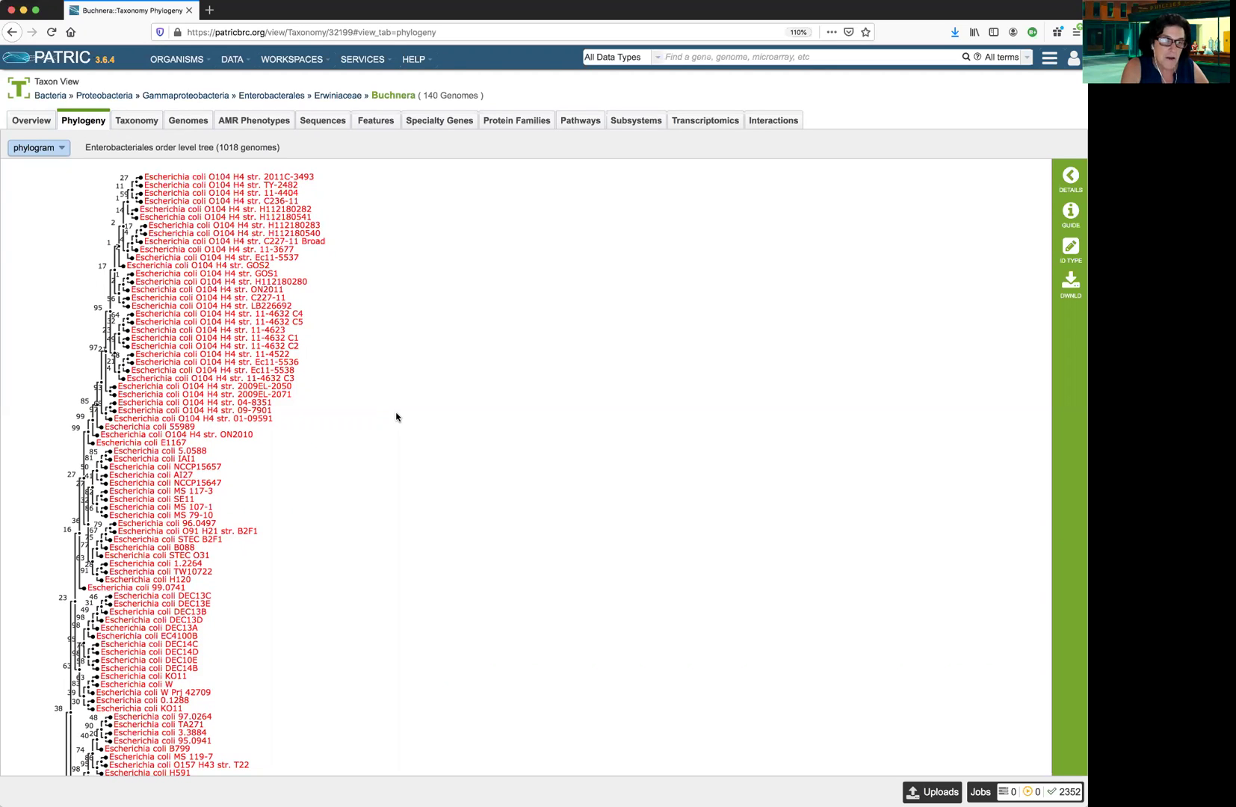
pyautogui.press('super+f')
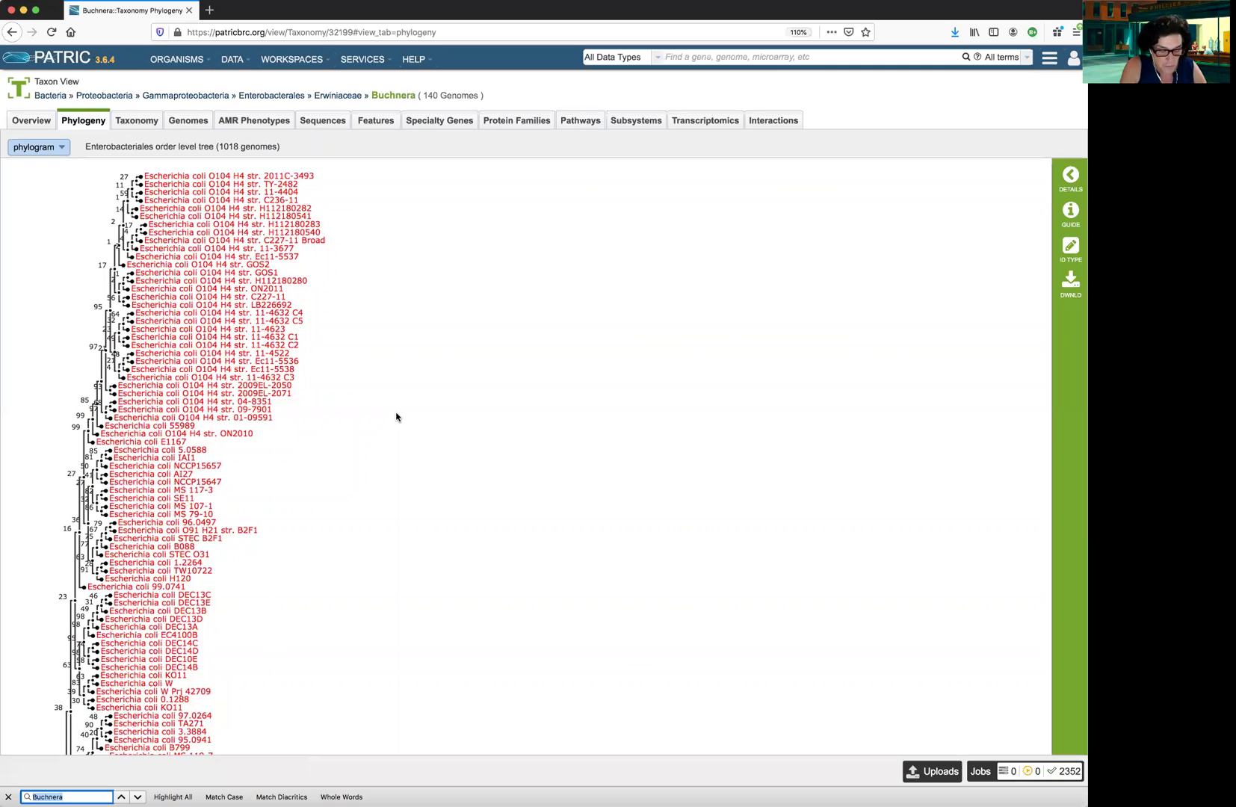
pyautogui.write('Buchnera')
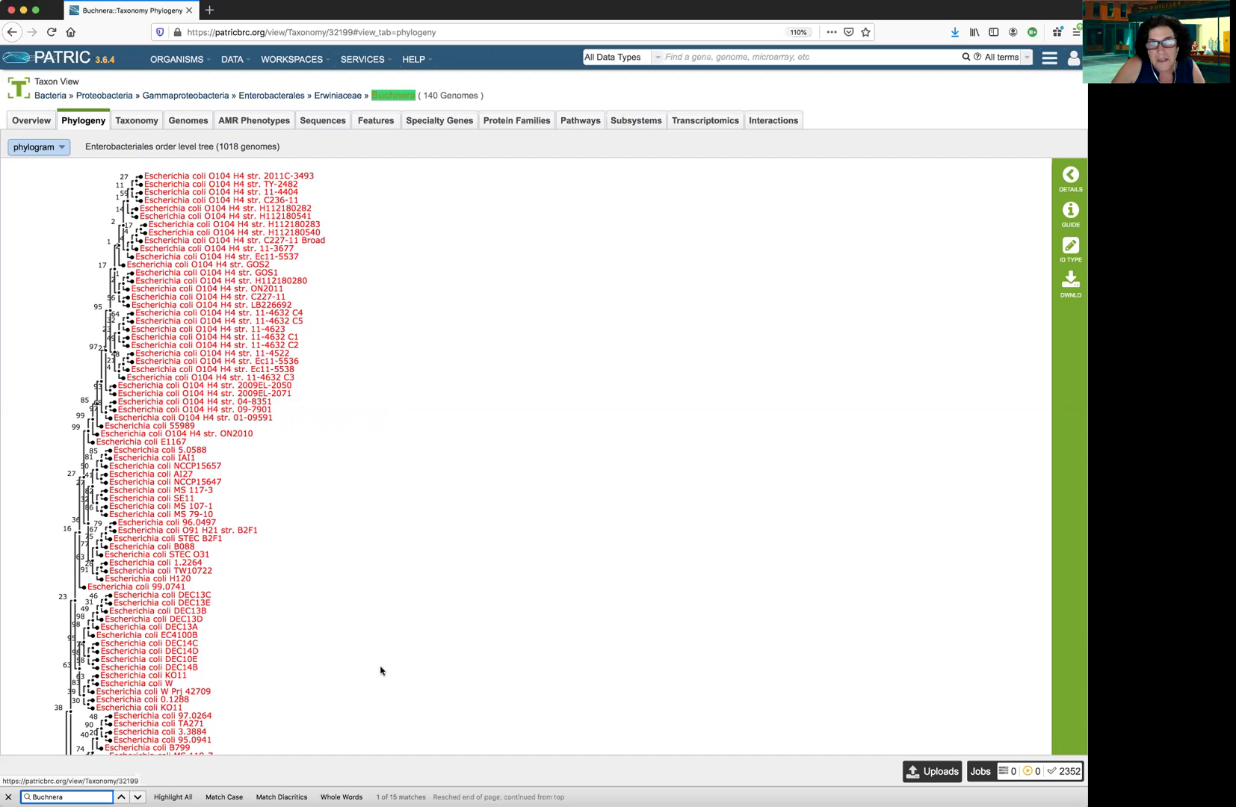
pyautogui.scroll(-10, 381, 670)
pyautogui.scroll(-15, 381, 669)
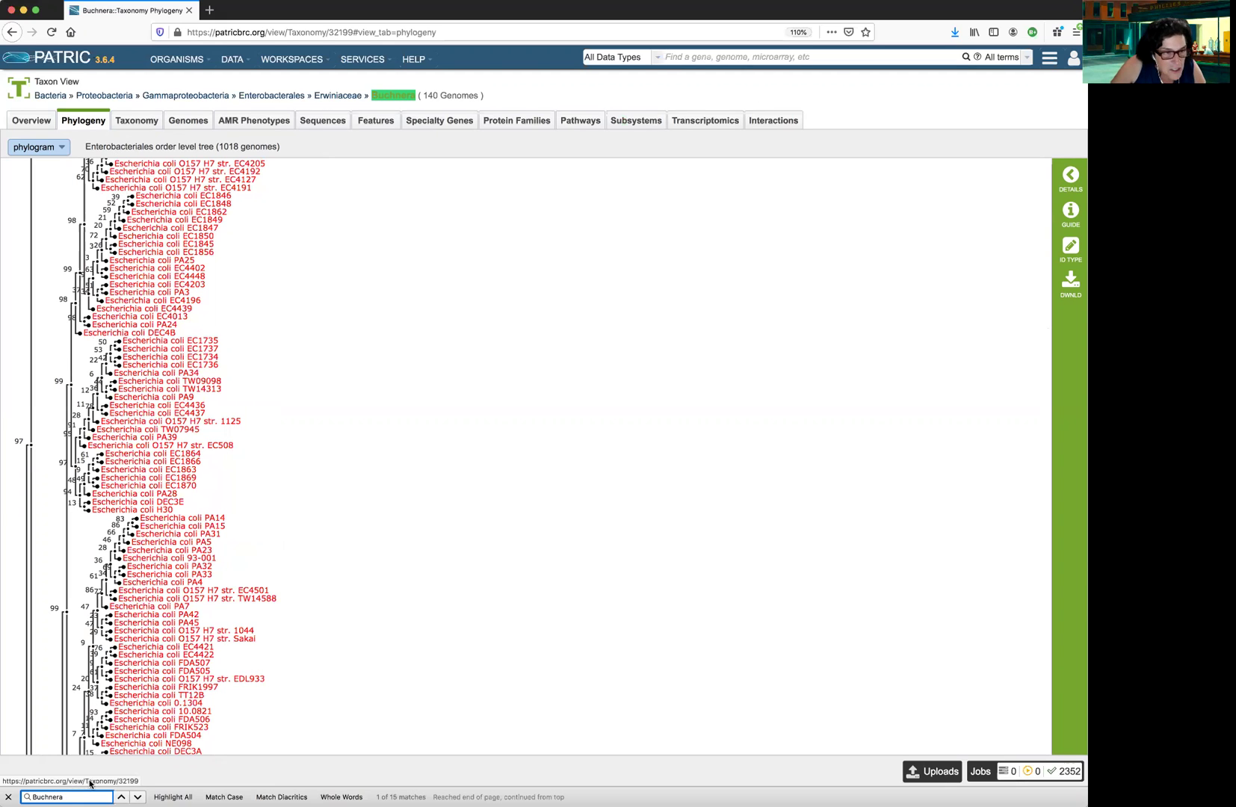
pyautogui.scroll(-10, 384, 543)
pyautogui.scroll(-15, 383, 543)
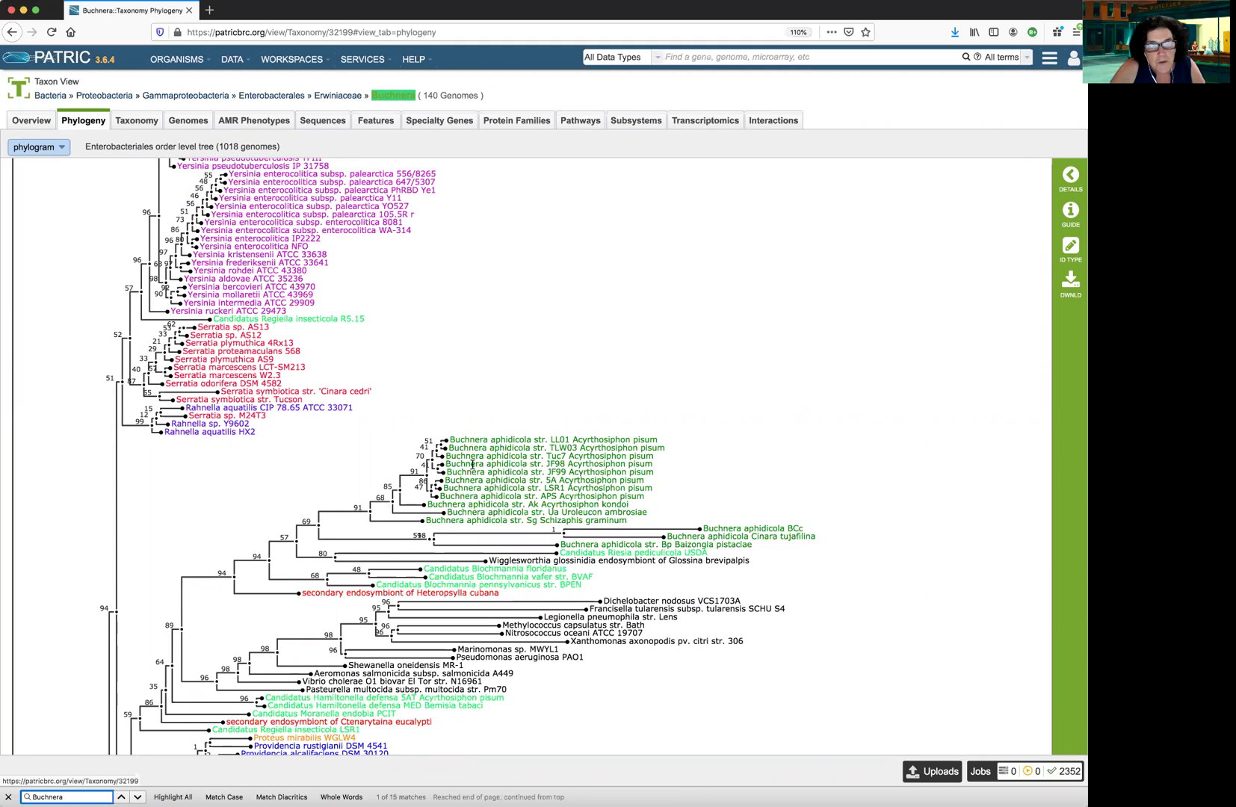
pyautogui.press('Return')
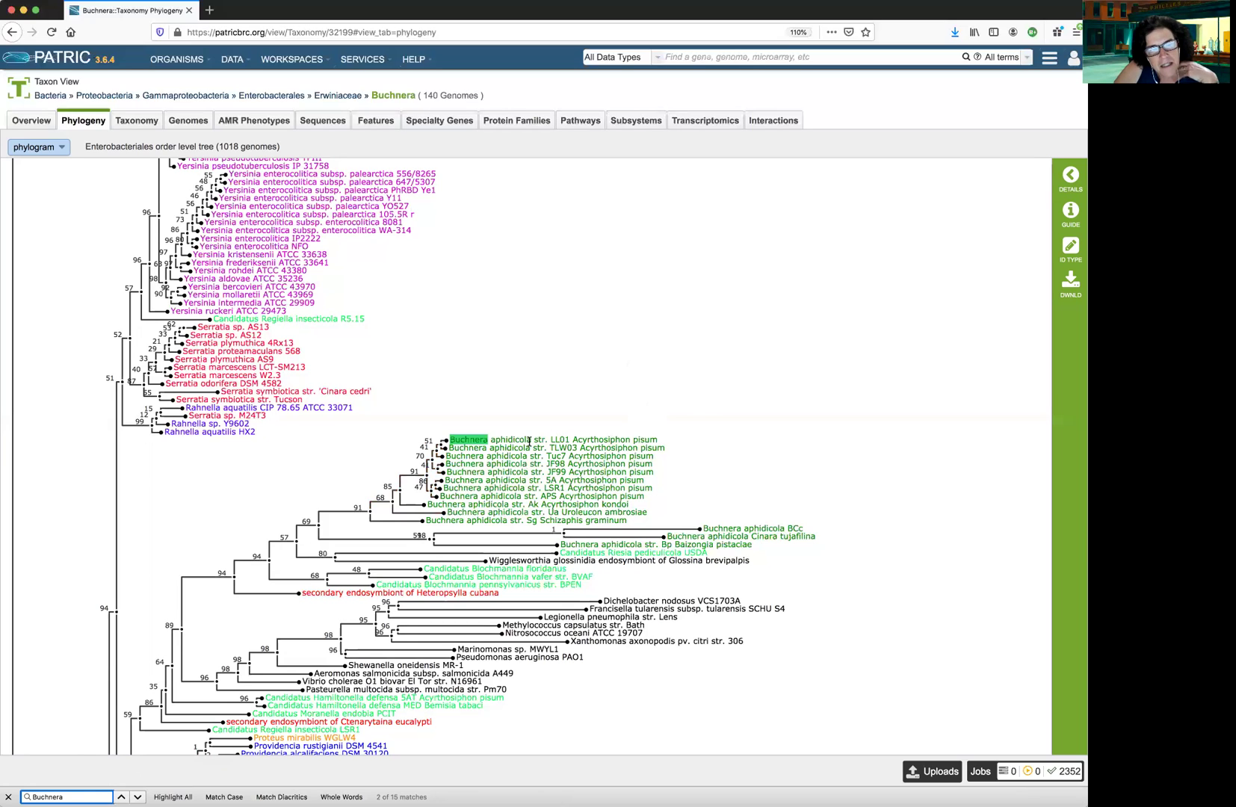
pyautogui.moveTo(530, 440); pyautogui.dragTo(446, 442)
pyautogui.click(448, 440)
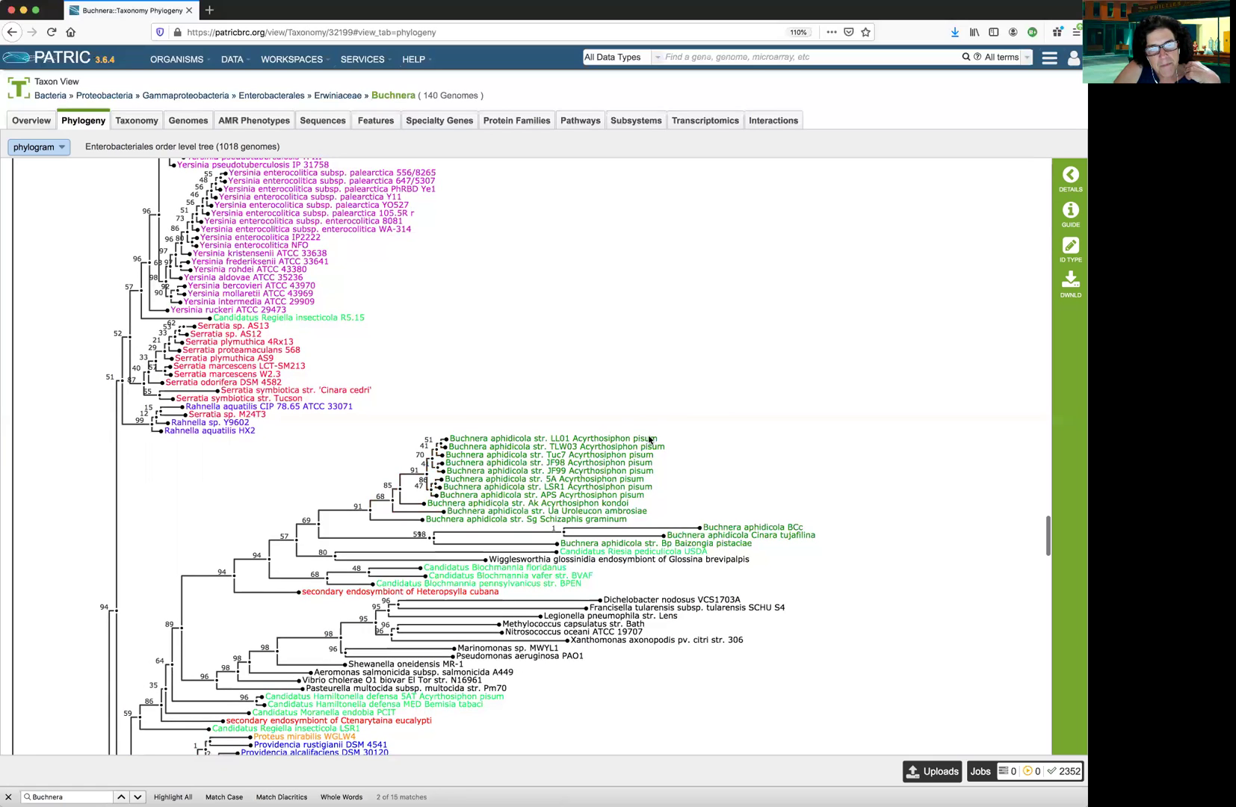
pyautogui.moveTo(583, 437); pyautogui.dragTo(611, 438)
pyautogui.click(657, 442)
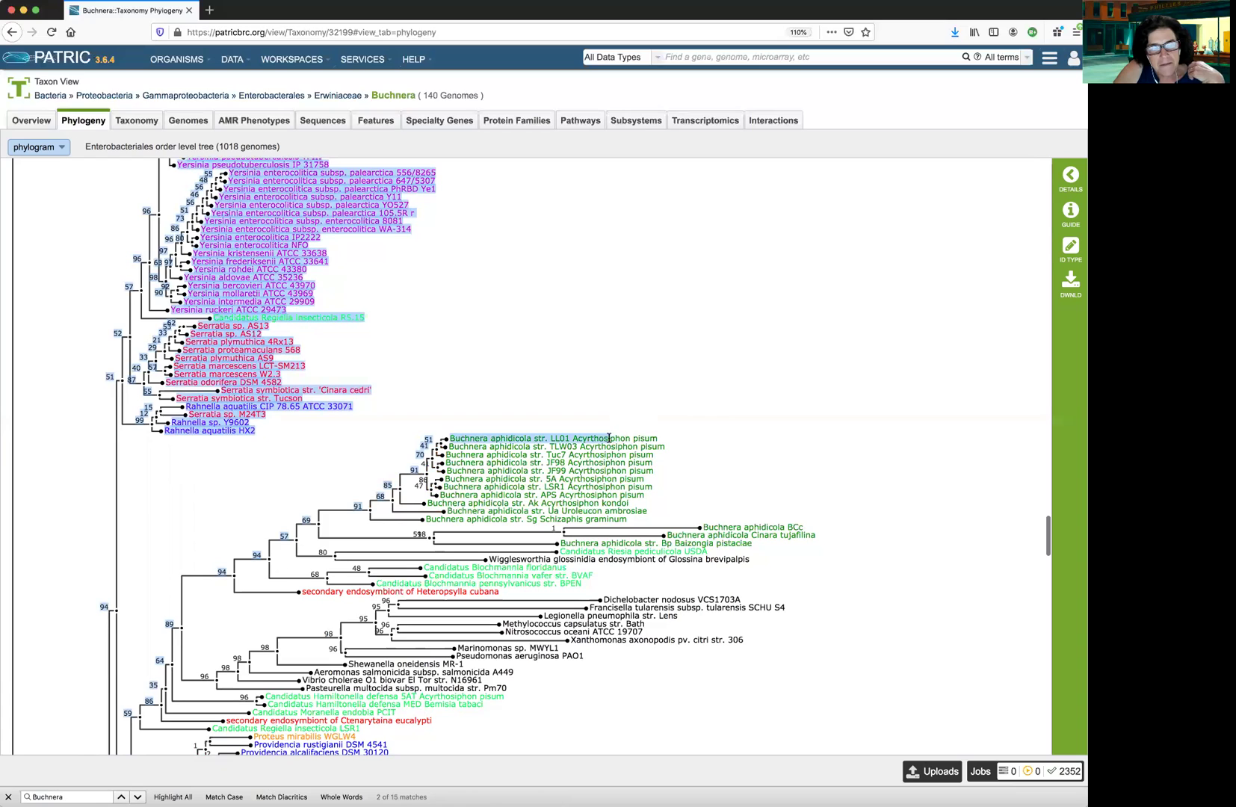
pyautogui.click(689, 417)
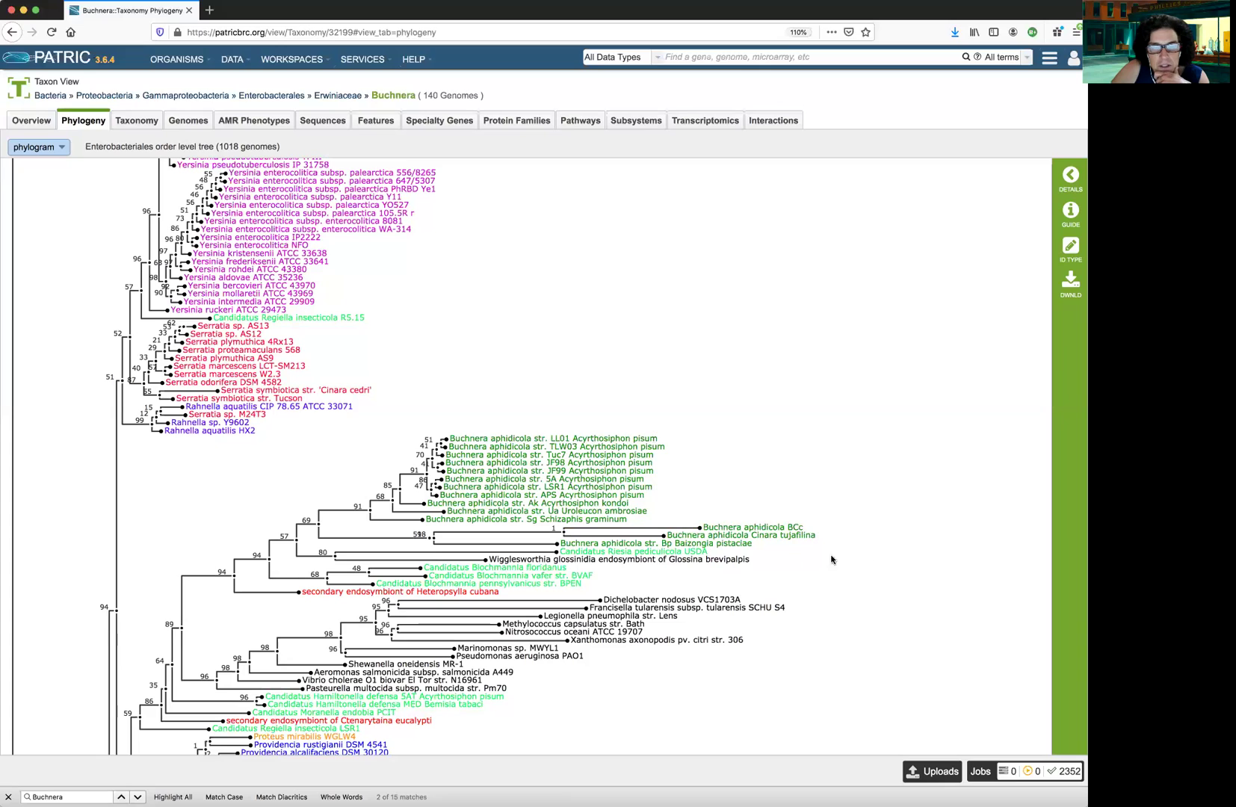
pyautogui.scroll(-2, 863, 559)
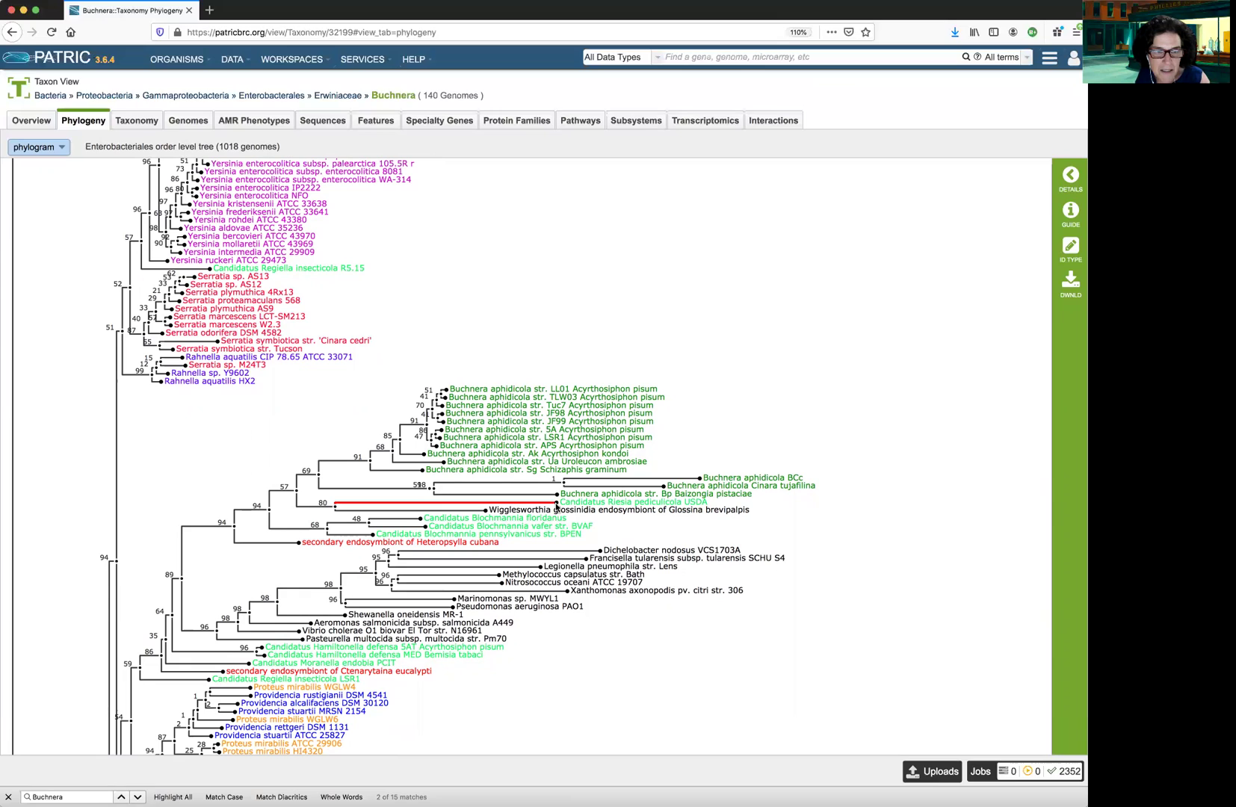
# Select the Candidatus Riesia pediculicola USDA leaf in the tree and open its genome overview
pyautogui.click(556, 506)
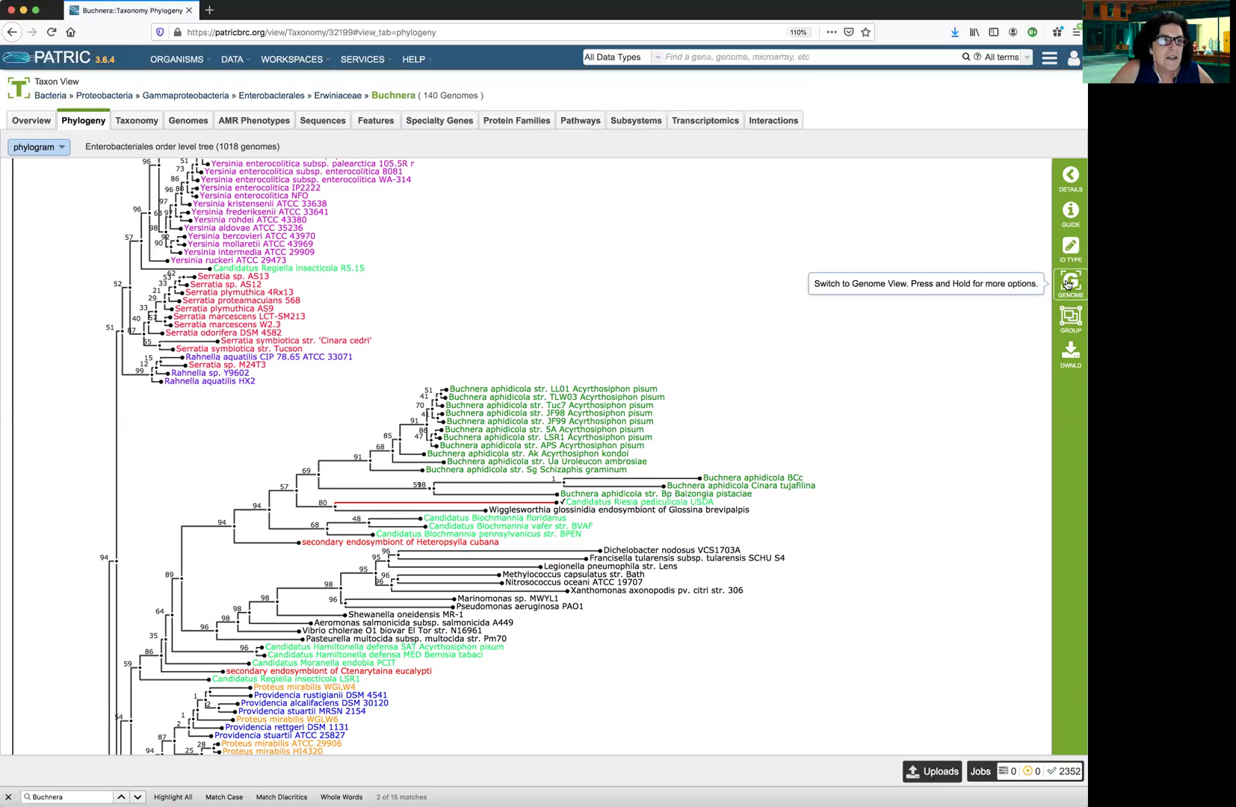
pyautogui.click(1067, 283)
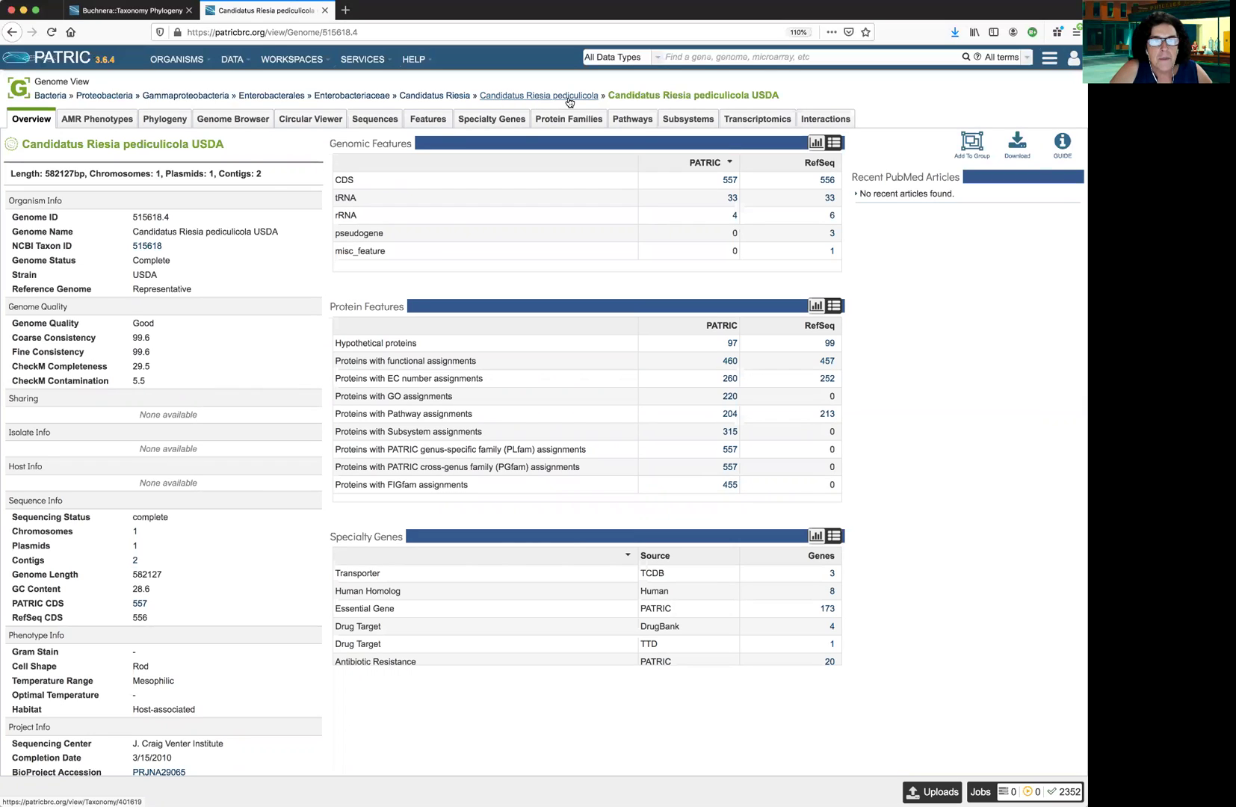
# Jump to the Candidatus Riesia genus overview of 15 genomes via the breadcrumb
pyautogui.click(451, 97)
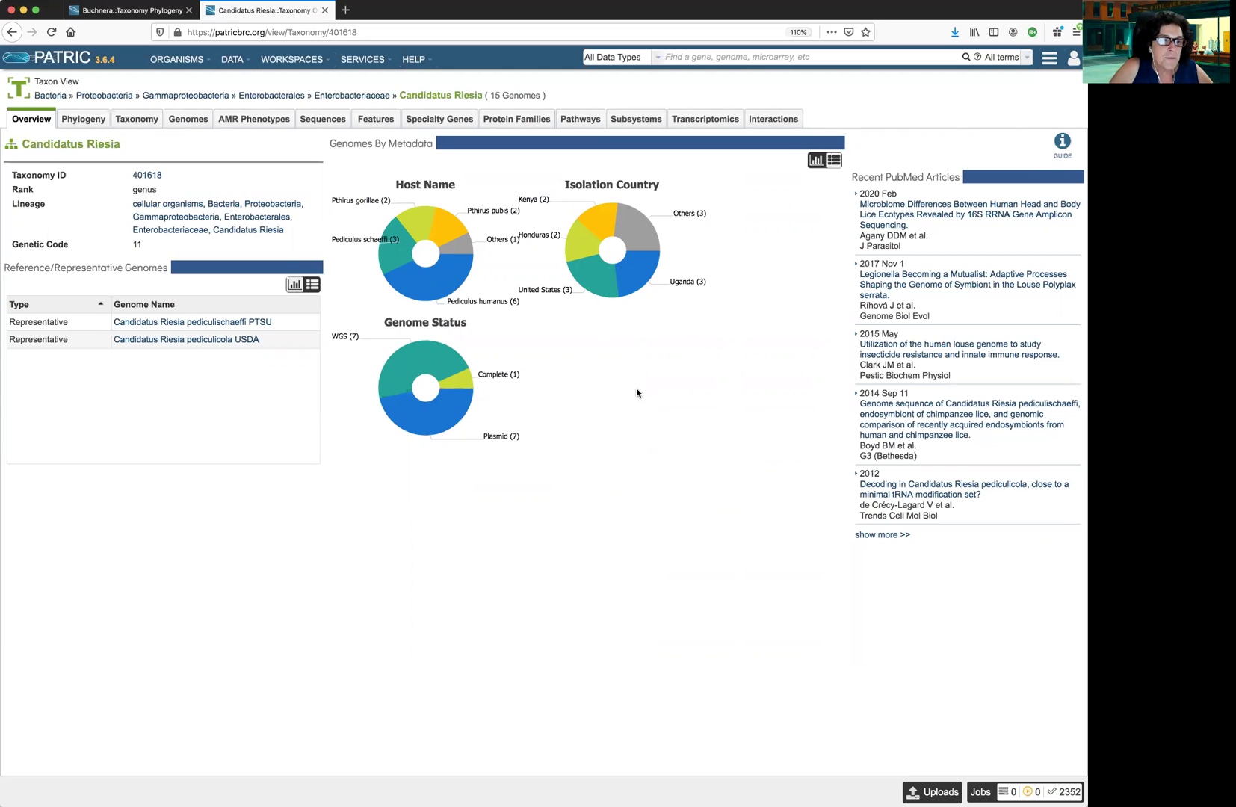
# Filter the Candidatus Riesia genomes to Complete and WGS status and select all eight
pyautogui.click(178, 121)
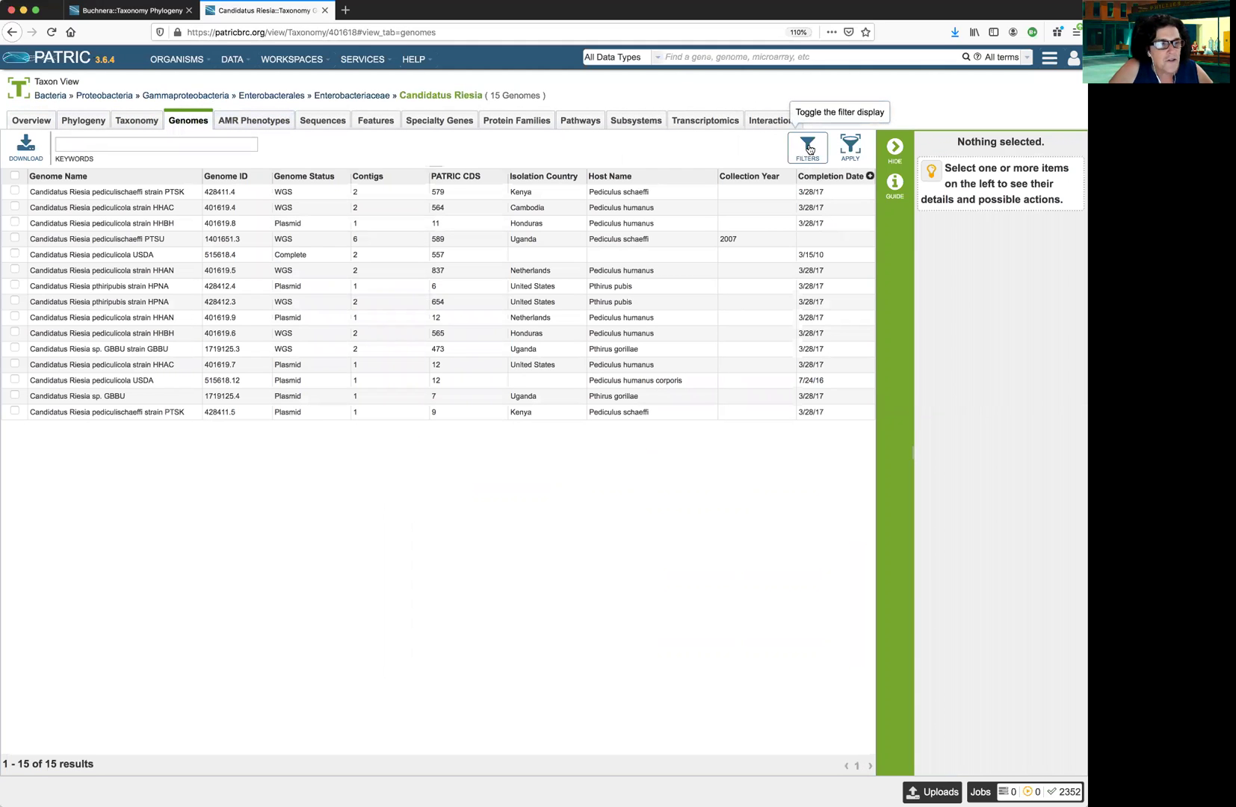
pyautogui.click(809, 149)
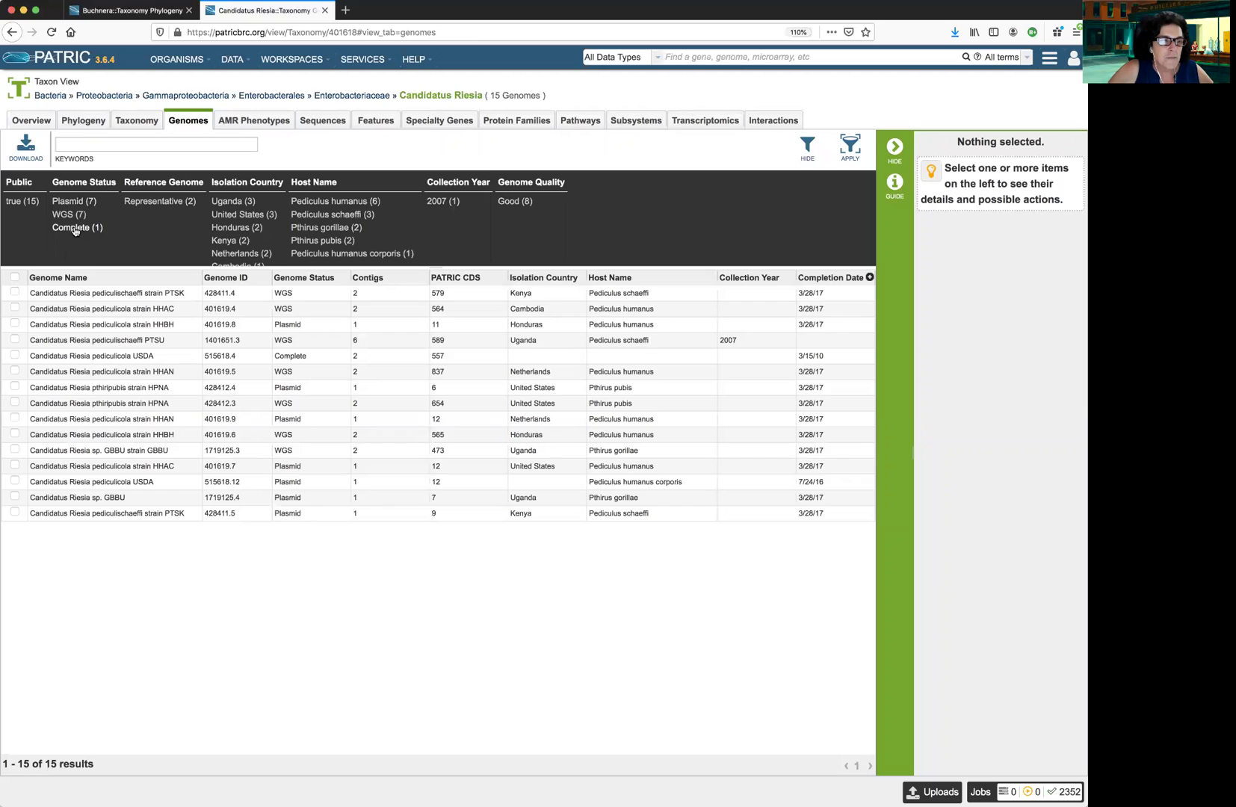
pyautogui.click(75, 229)
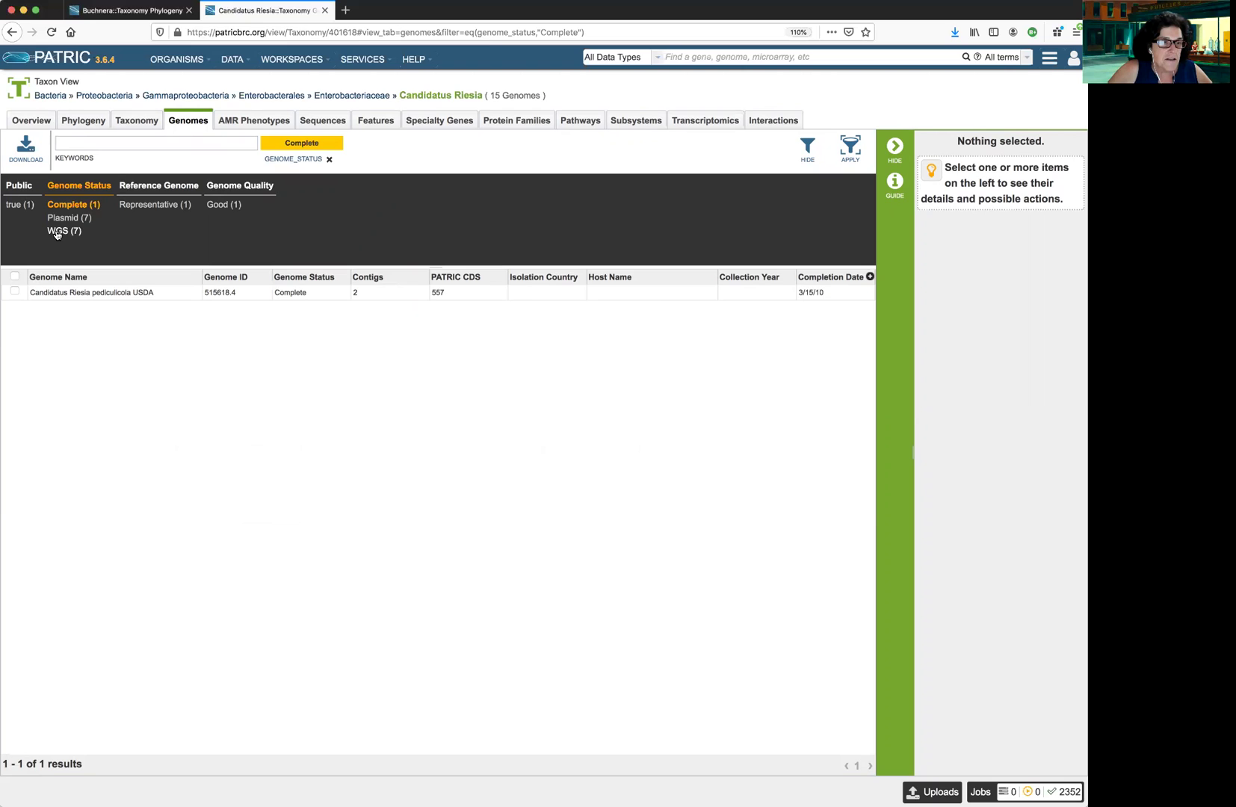
pyautogui.click(56, 231)
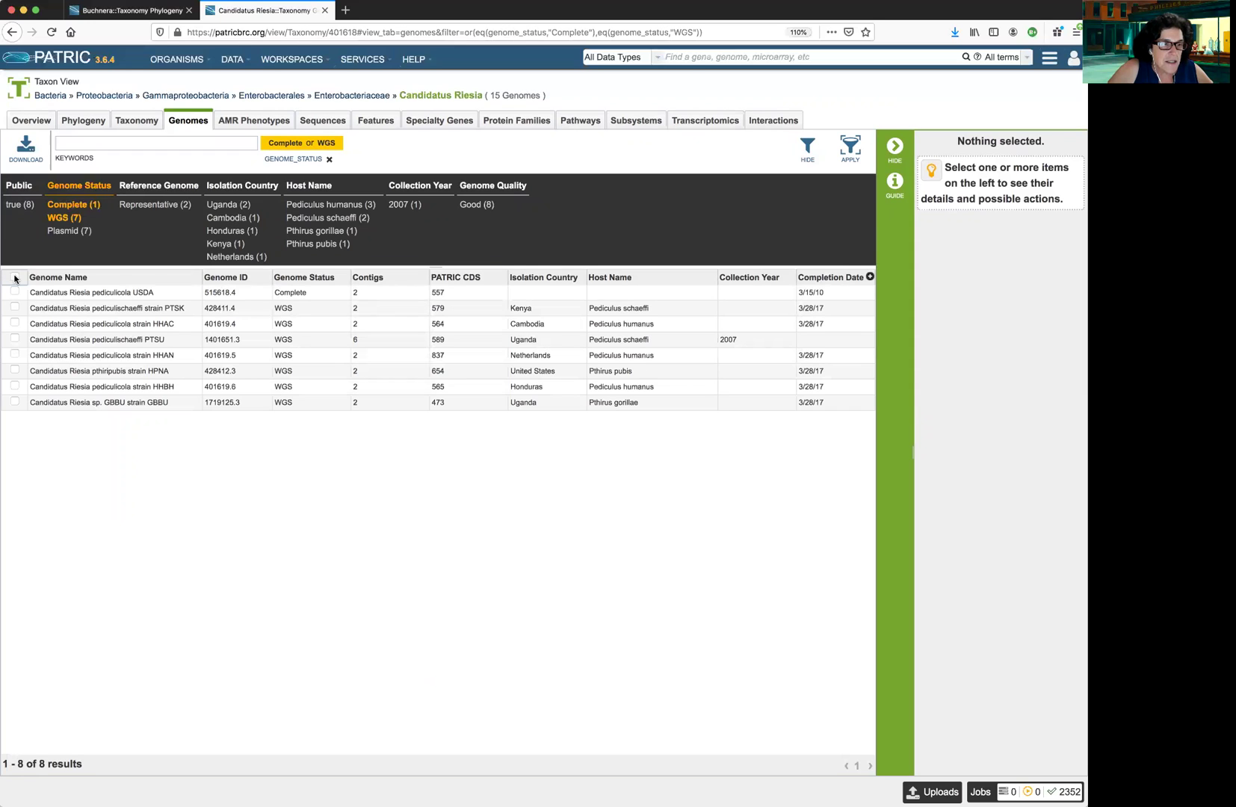
pyautogui.click(15, 278)
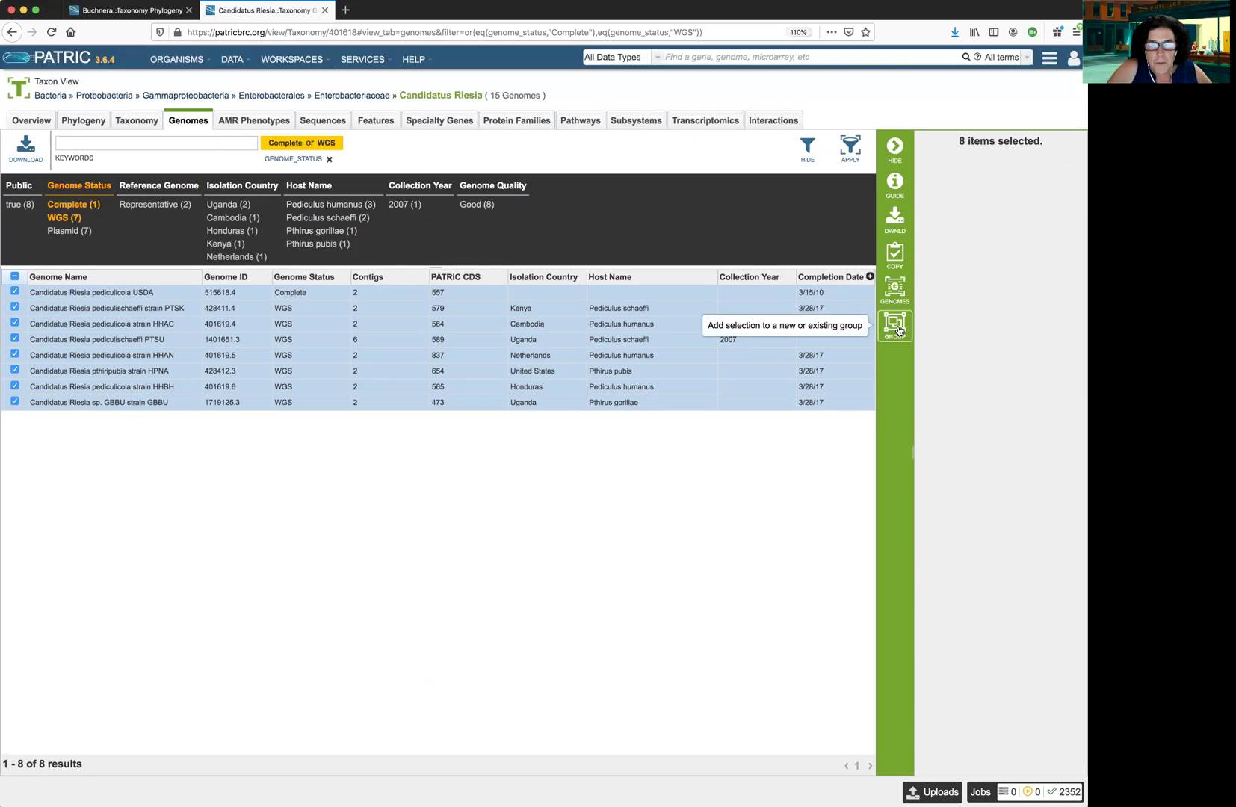
# Add the eight selected Riesia genomes to a new group named 'Riesia May2020'
pyautogui.click(899, 331)
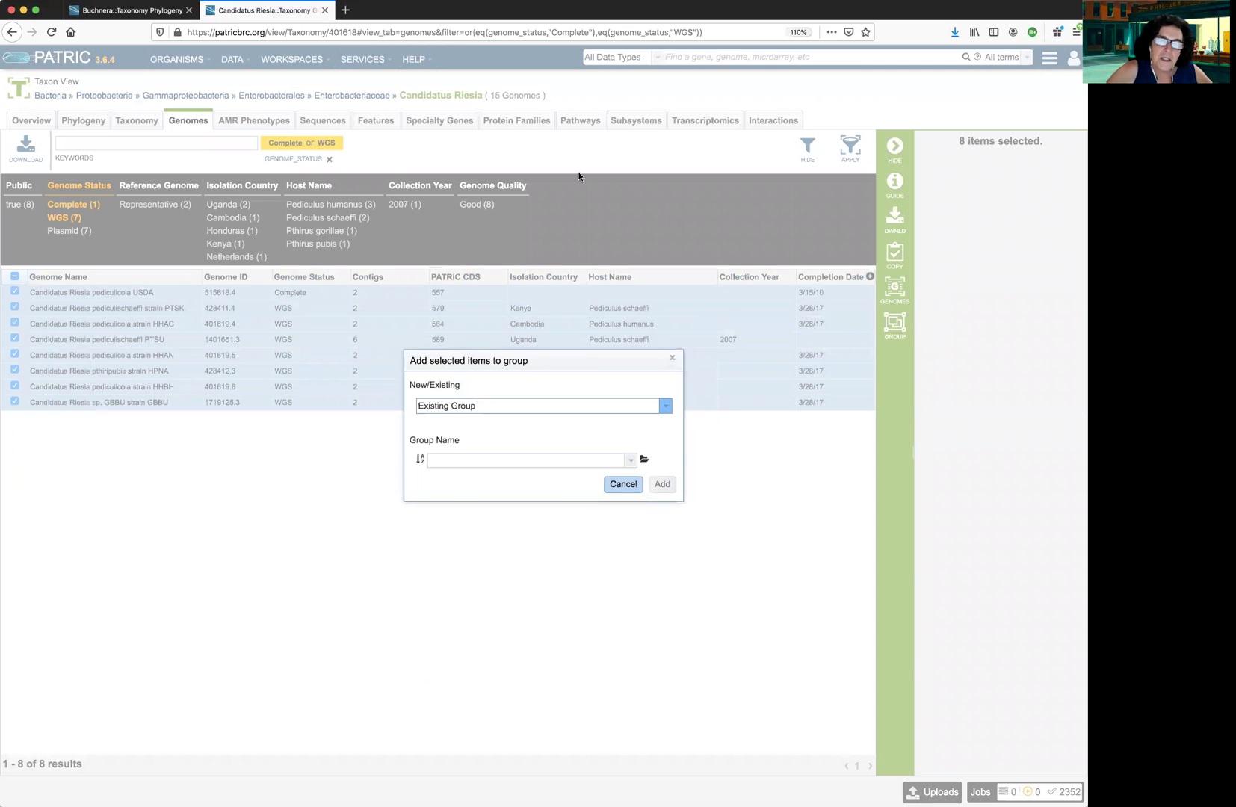
pyautogui.click(665, 408)
pyautogui.click(491, 425)
pyautogui.click(433, 486)
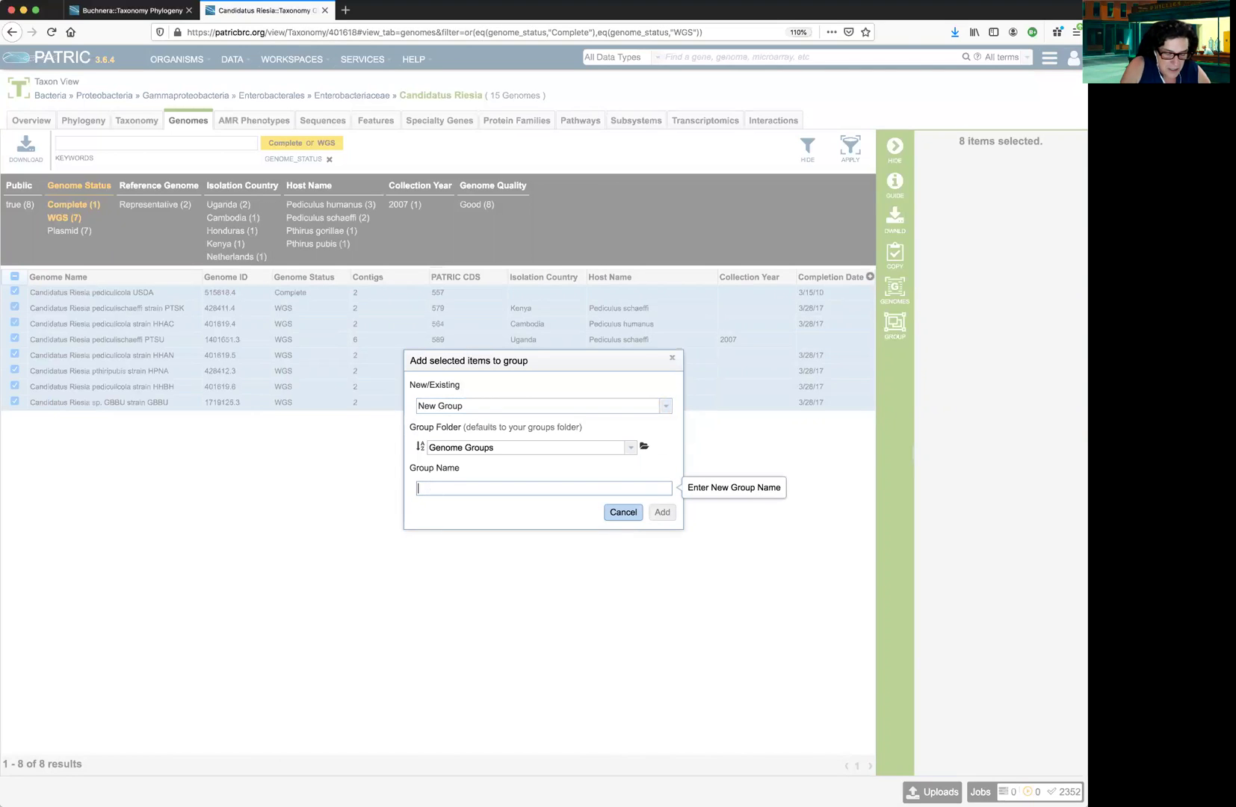
pyautogui.write('Ries')
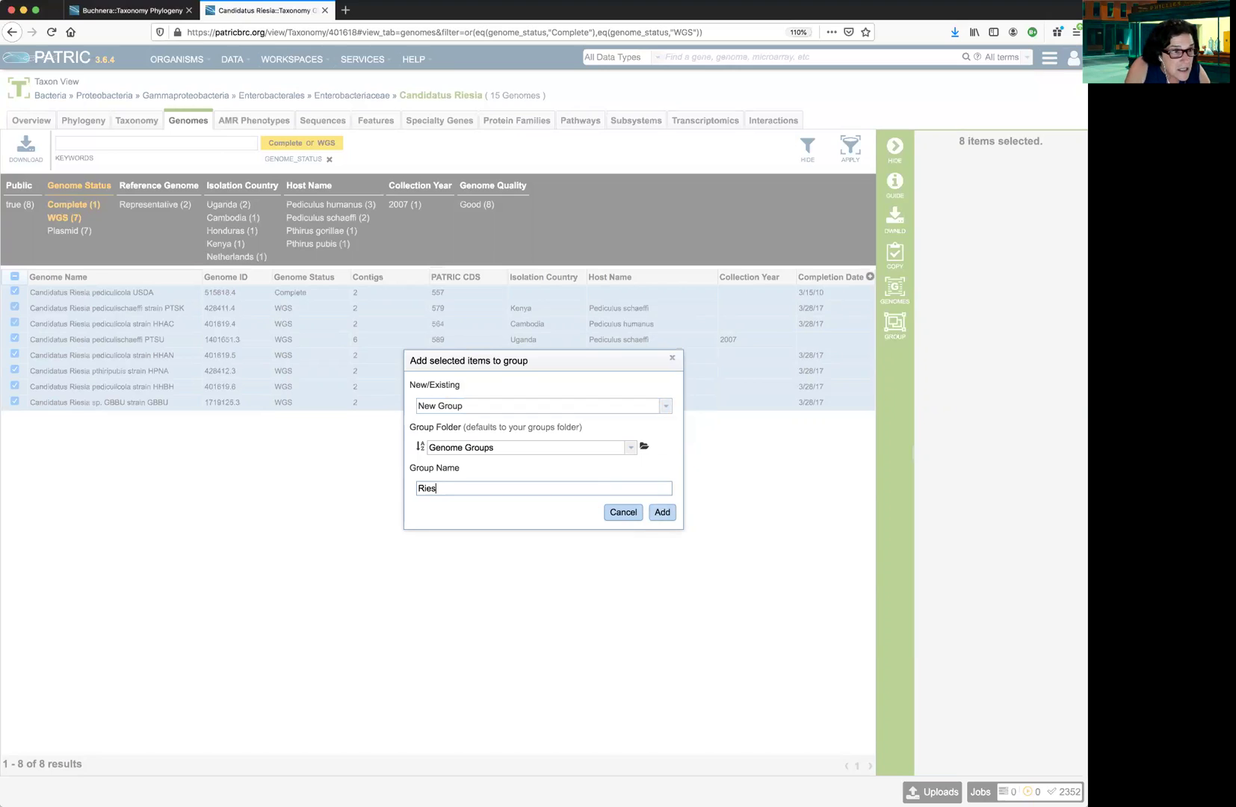
pyautogui.write('ia M')
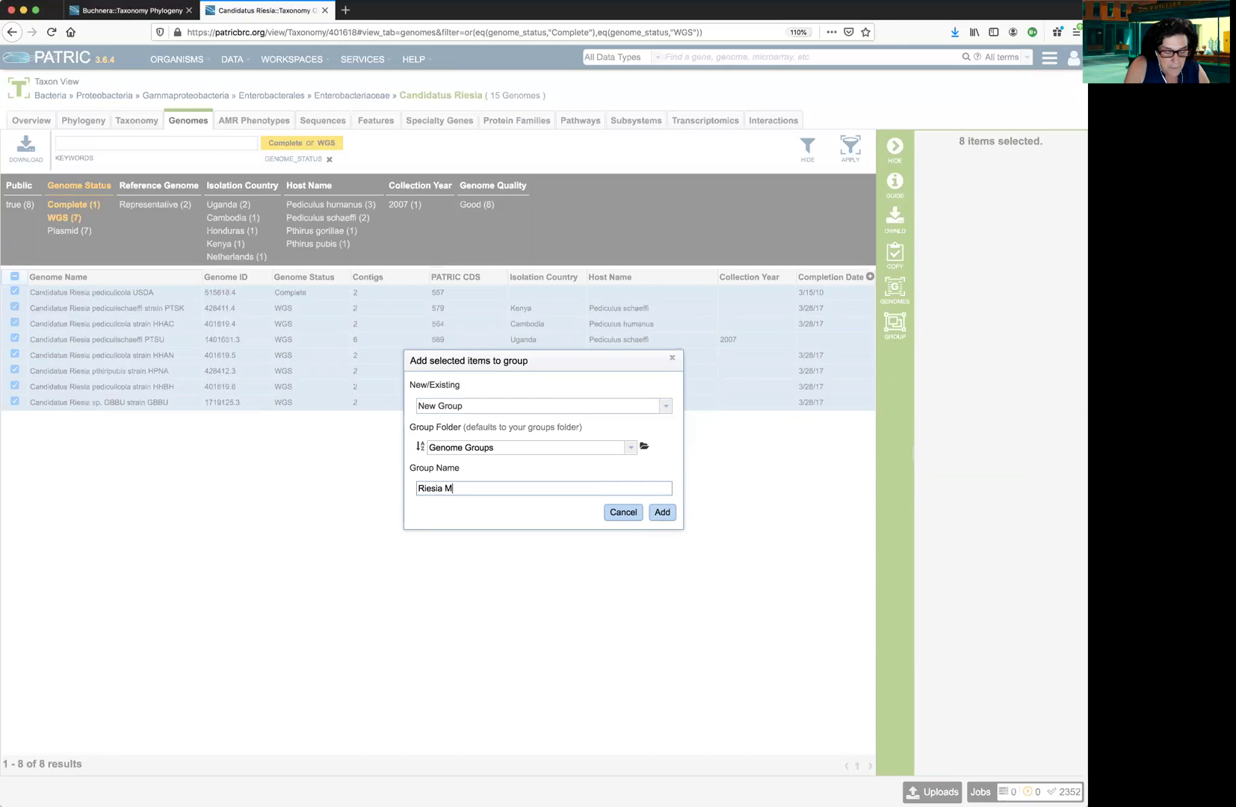
pyautogui.write('ay2020')
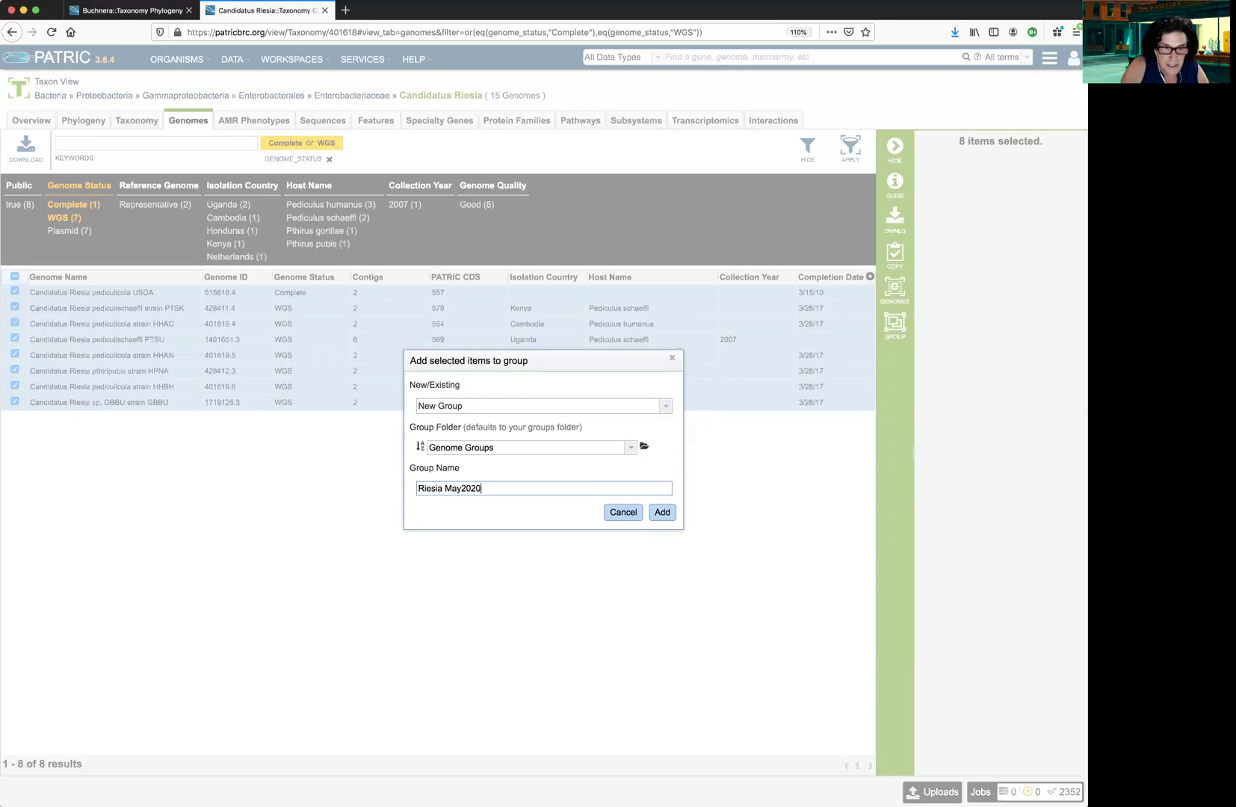
pyautogui.click(663, 513)
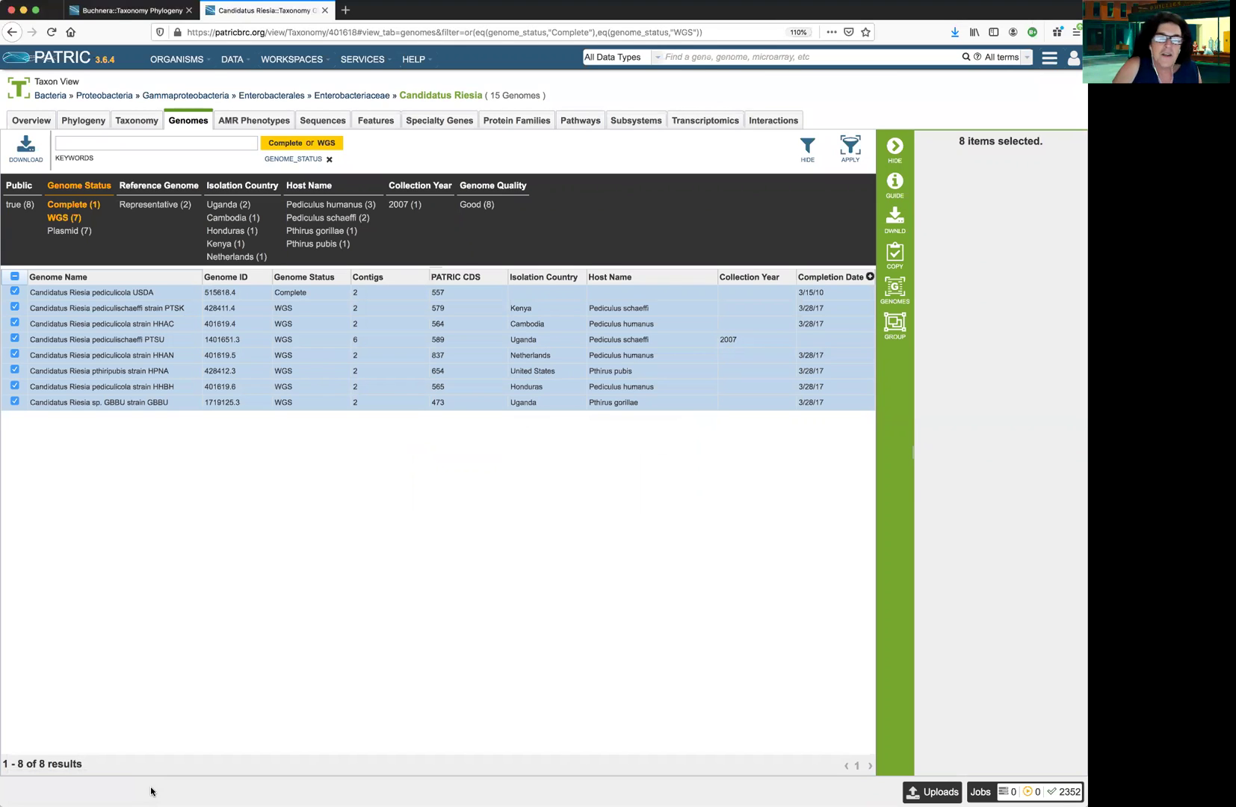
# Return to the Buchnera phylogeny tree and select the Wigglesworthia glossinidia (Glossina brevipalpis) leaf
pyautogui.click(148, 14)
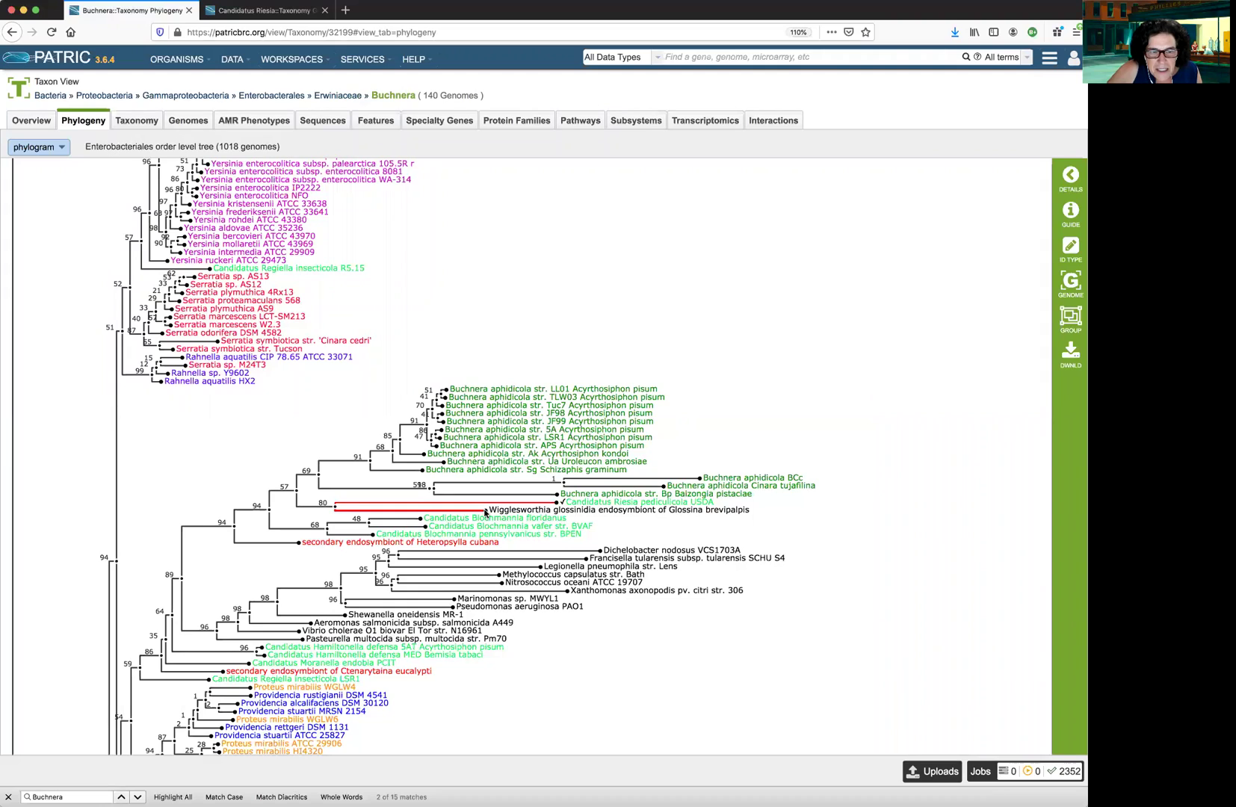
pyautogui.click(486, 511)
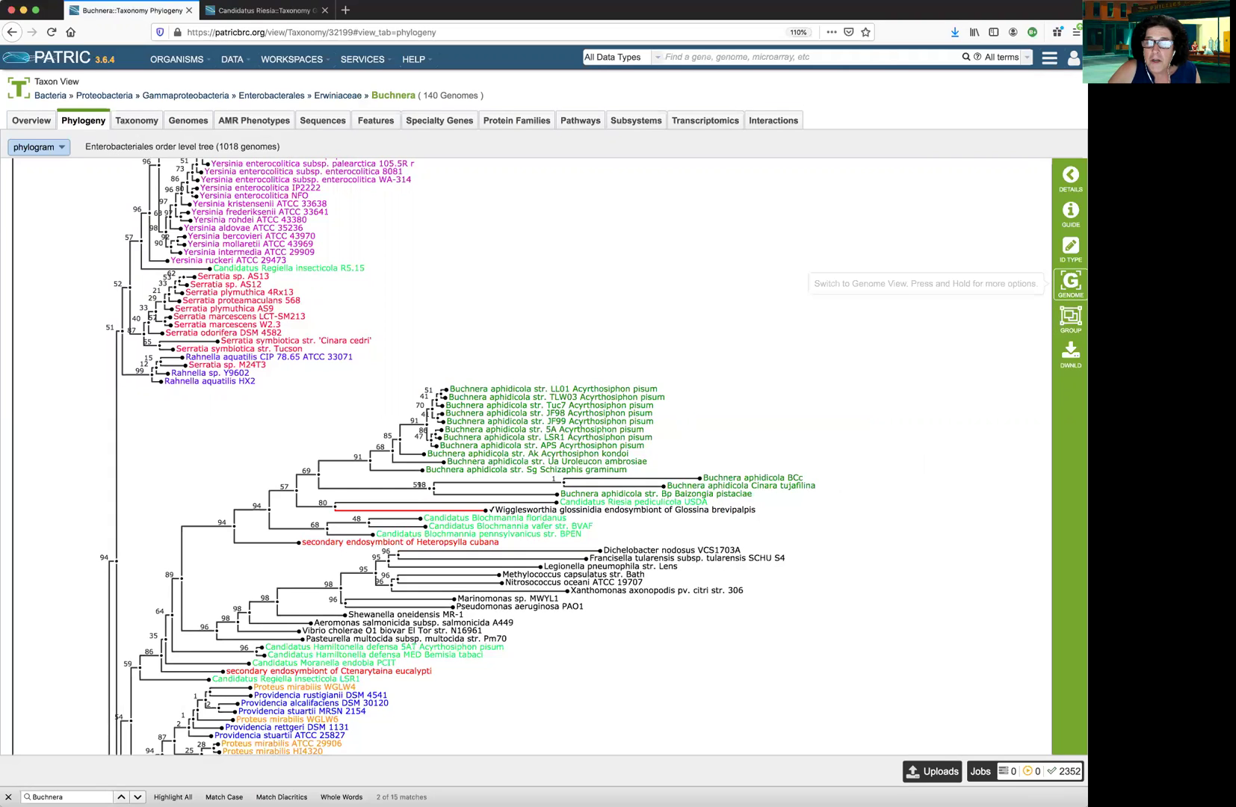
# Open the Wigglesworthia glossinidia (Glossina brevipalpis) genome overview: 703004 bp, 655 PATRIC CDS
pyautogui.click(1072, 282)
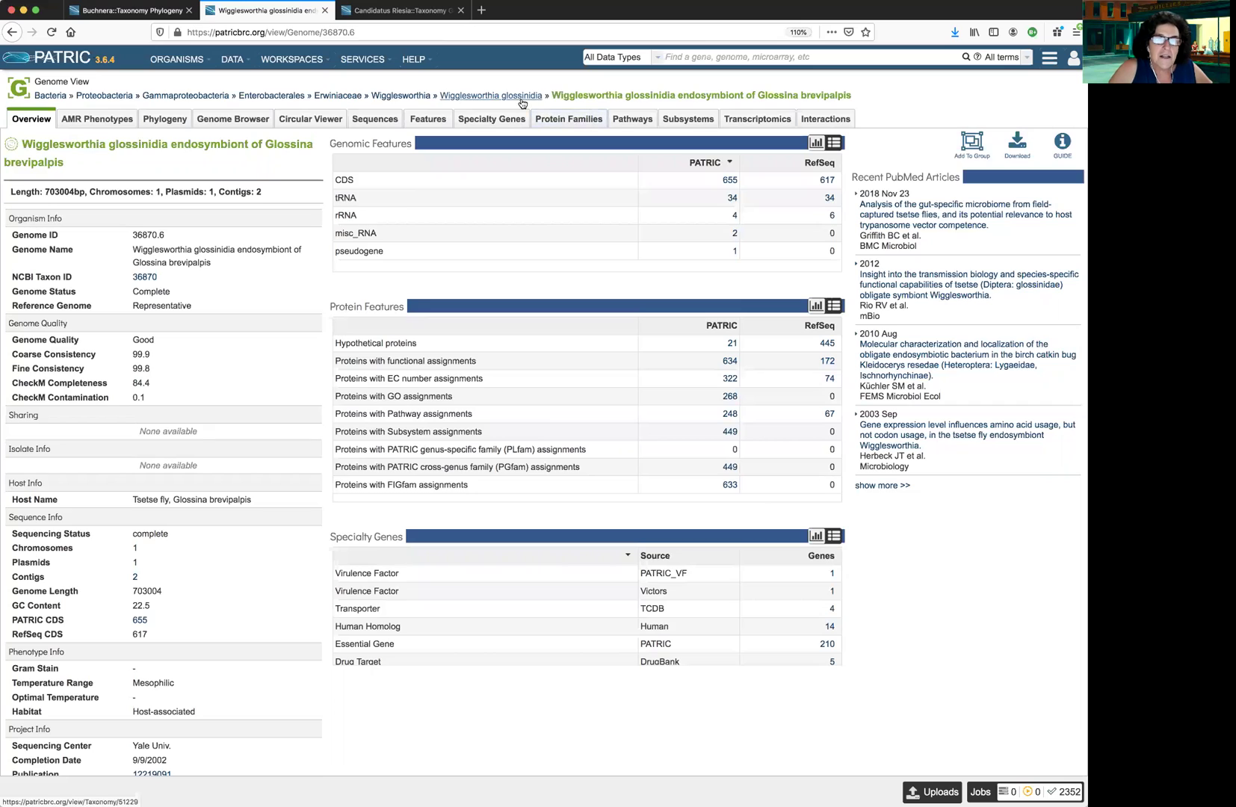
# Go to the Wigglesworthia genus page and list its 4 genomes
pyautogui.click(406, 97)
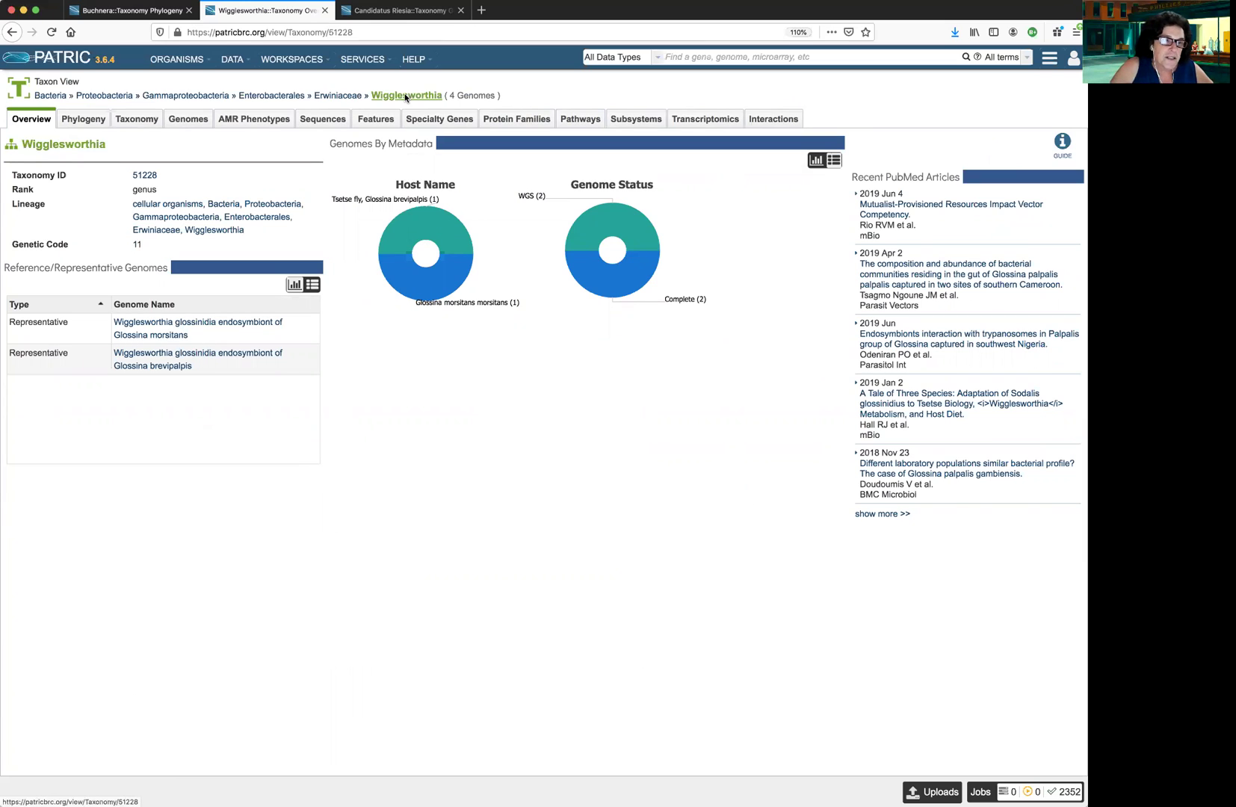
pyautogui.click(186, 121)
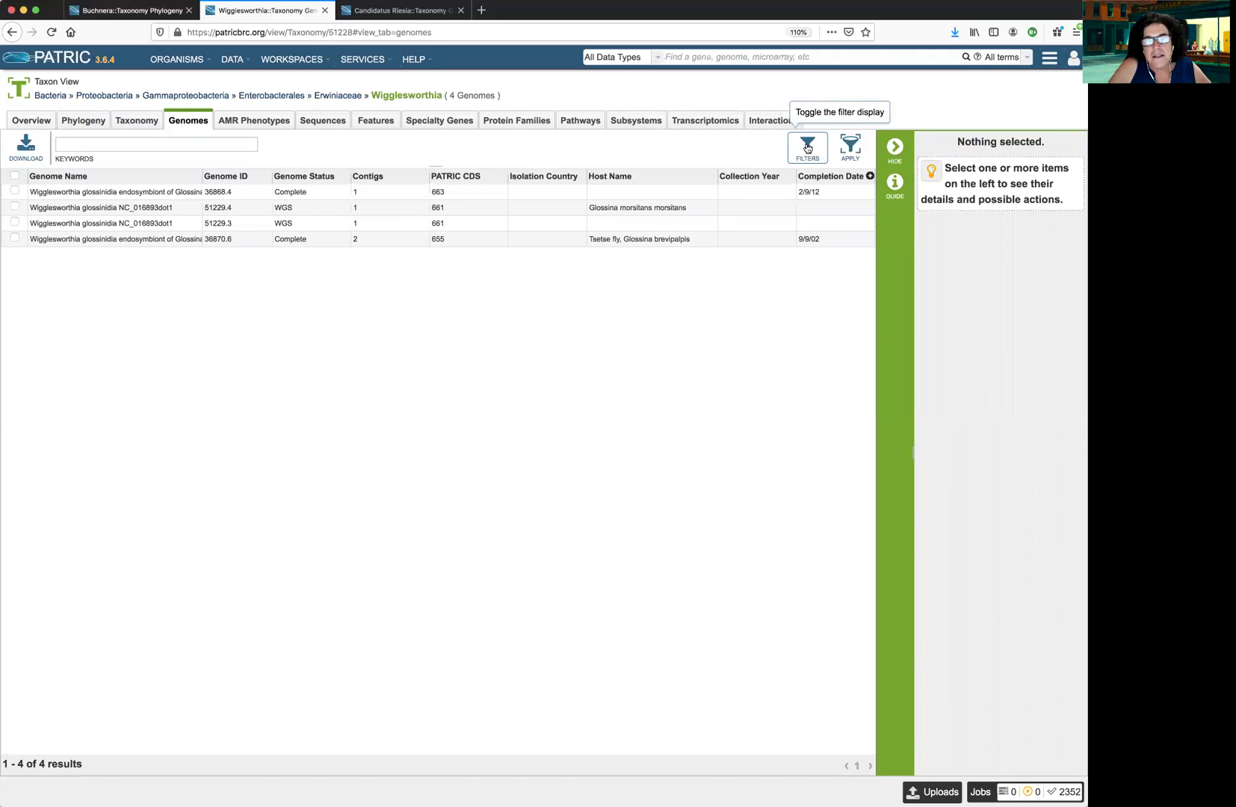
# Filter the Wigglesworthia genome list to Public = true (2 genomes) and select both
pyautogui.click(806, 148)
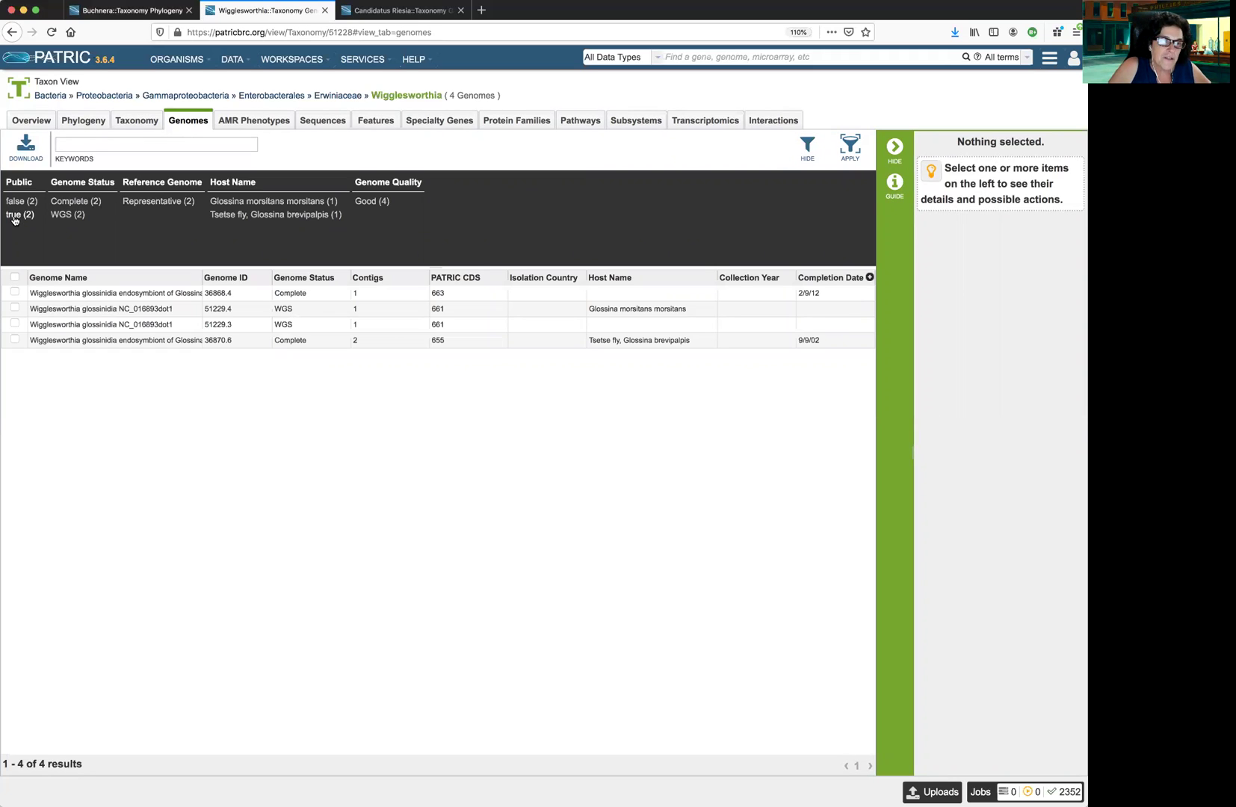
pyautogui.click(13, 215)
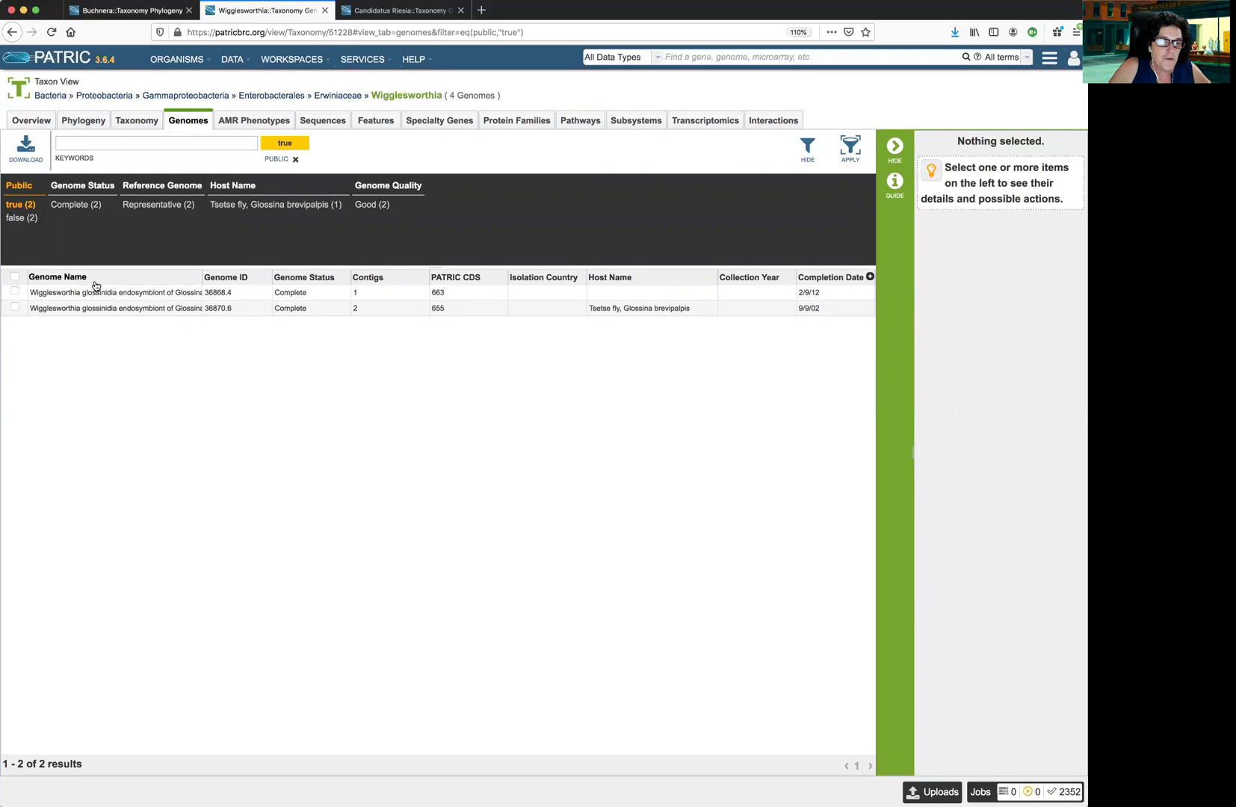
pyautogui.click(14, 276)
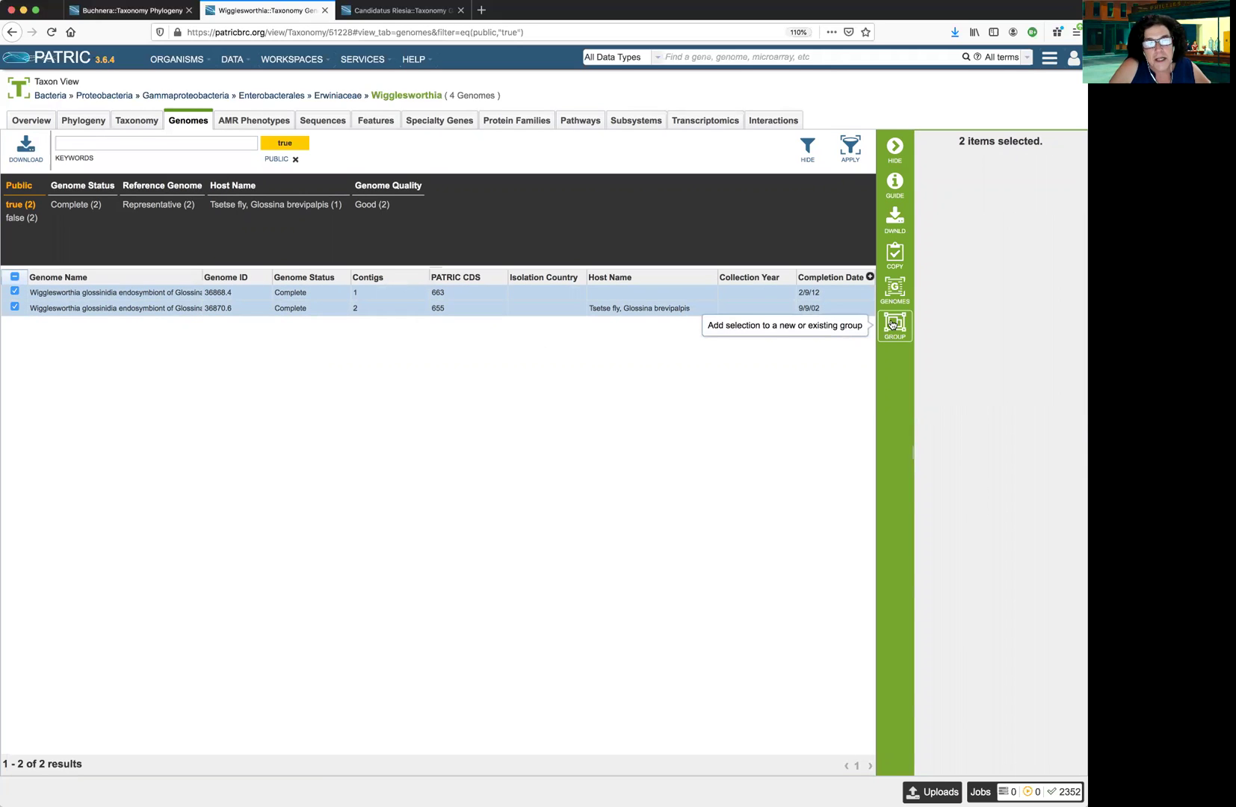
# Add the two selected genomes to a new genome group named 'Wigglesworthia May2020'
pyautogui.click(893, 323)
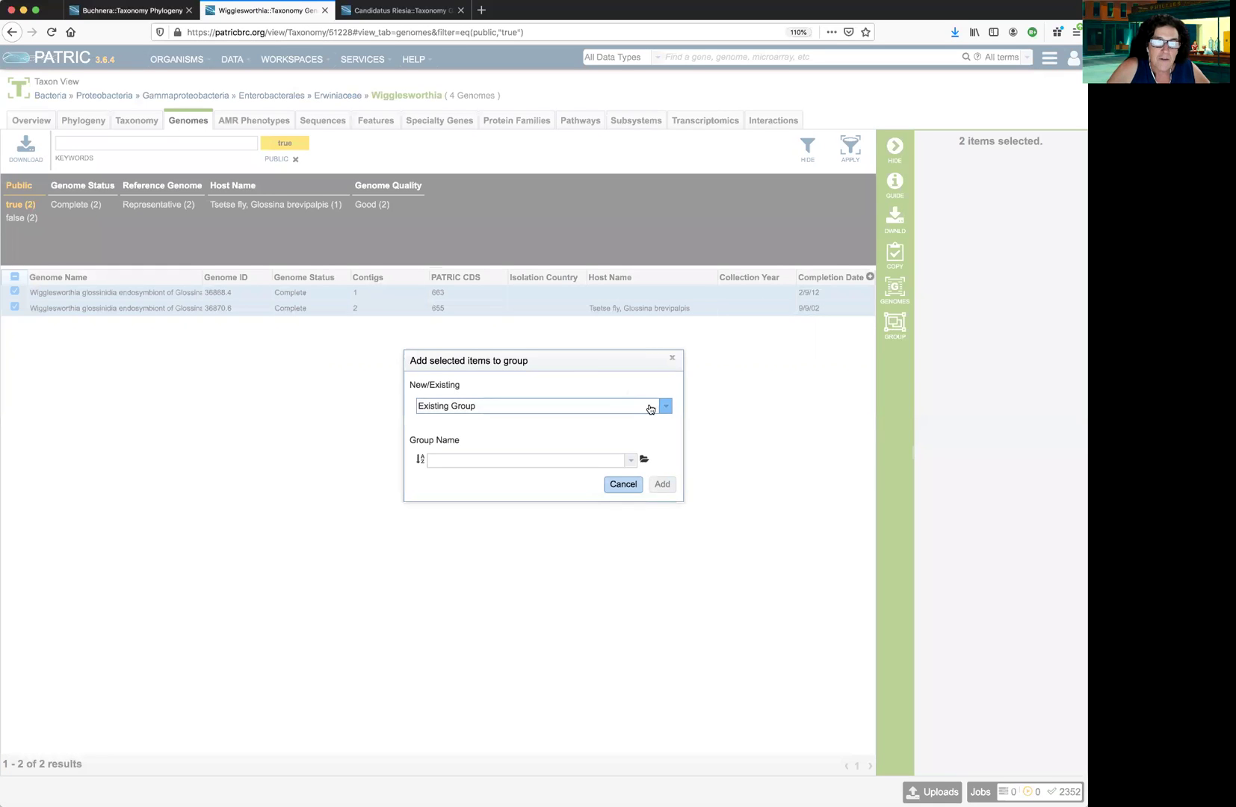
pyautogui.click(653, 411)
pyautogui.click(483, 422)
pyautogui.click(442, 486)
pyautogui.write('Wiggleswort')
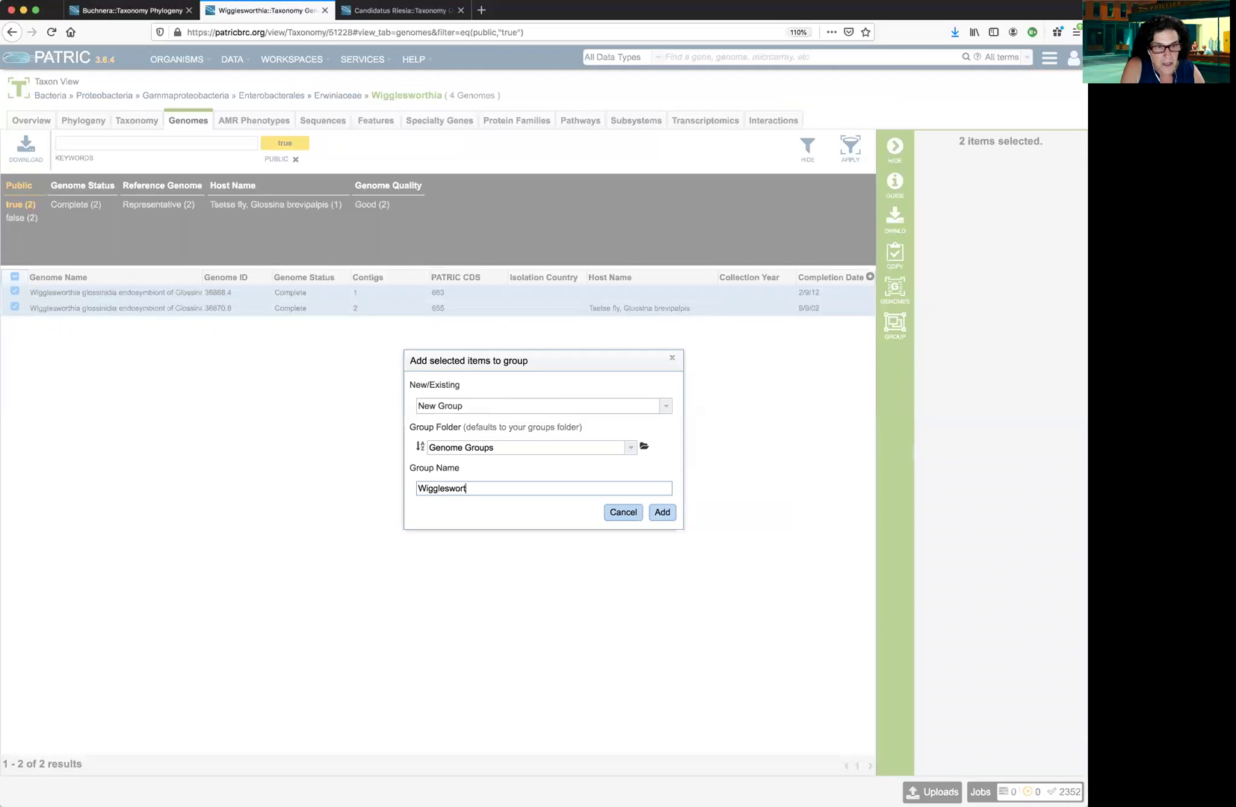
pyautogui.write('hia M')
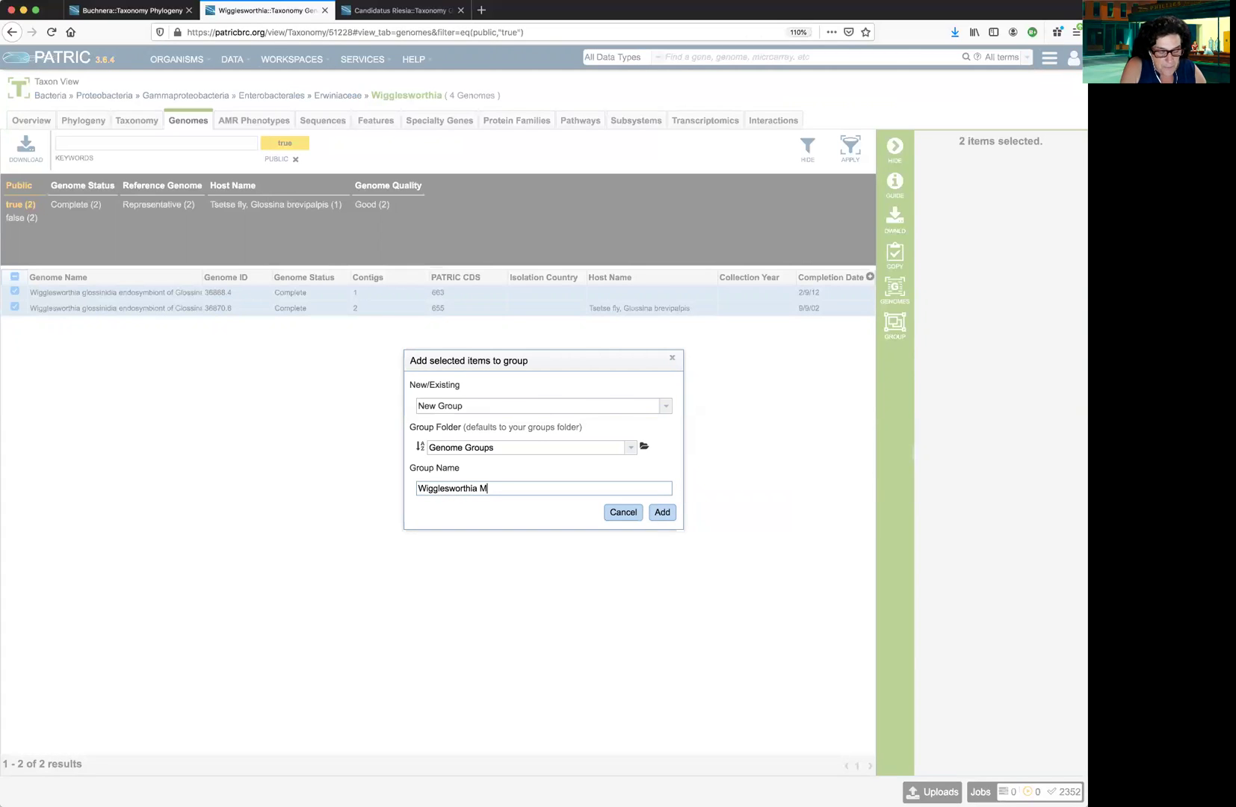
pyautogui.write('ay2020')
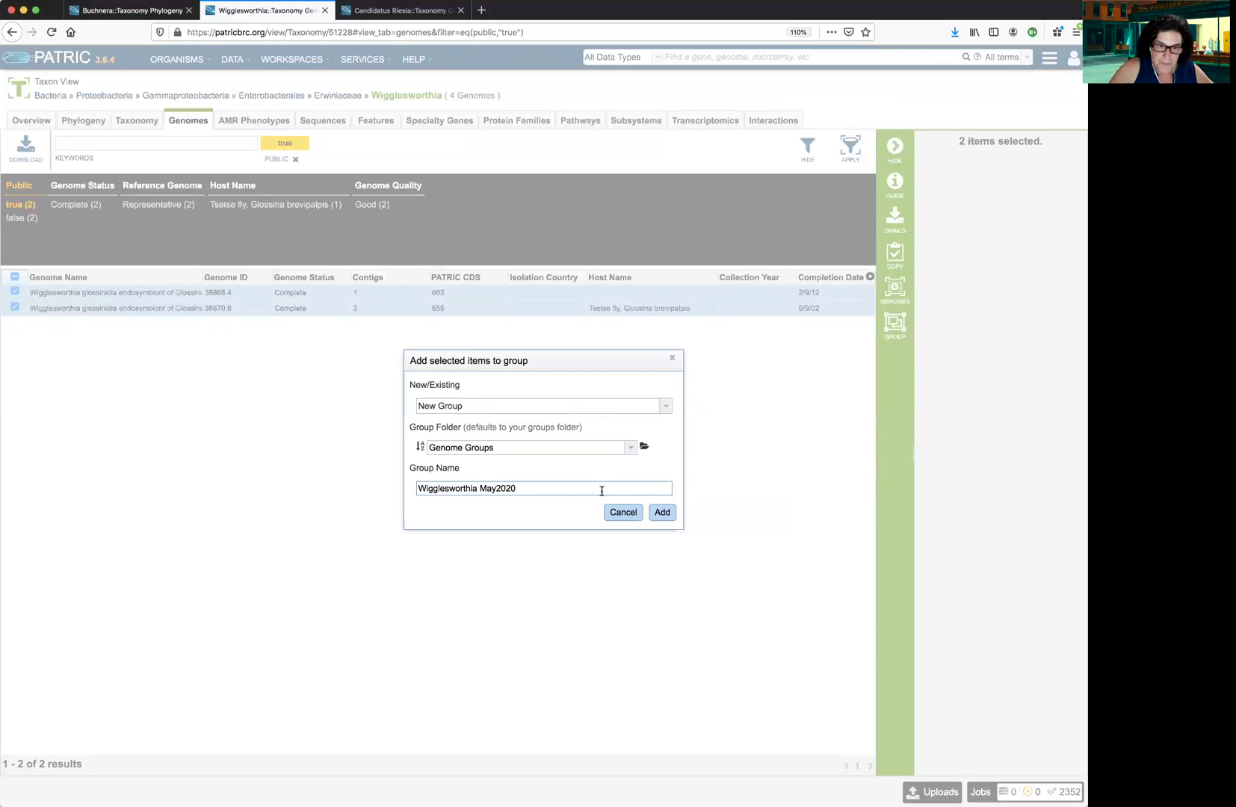
pyautogui.click(662, 513)
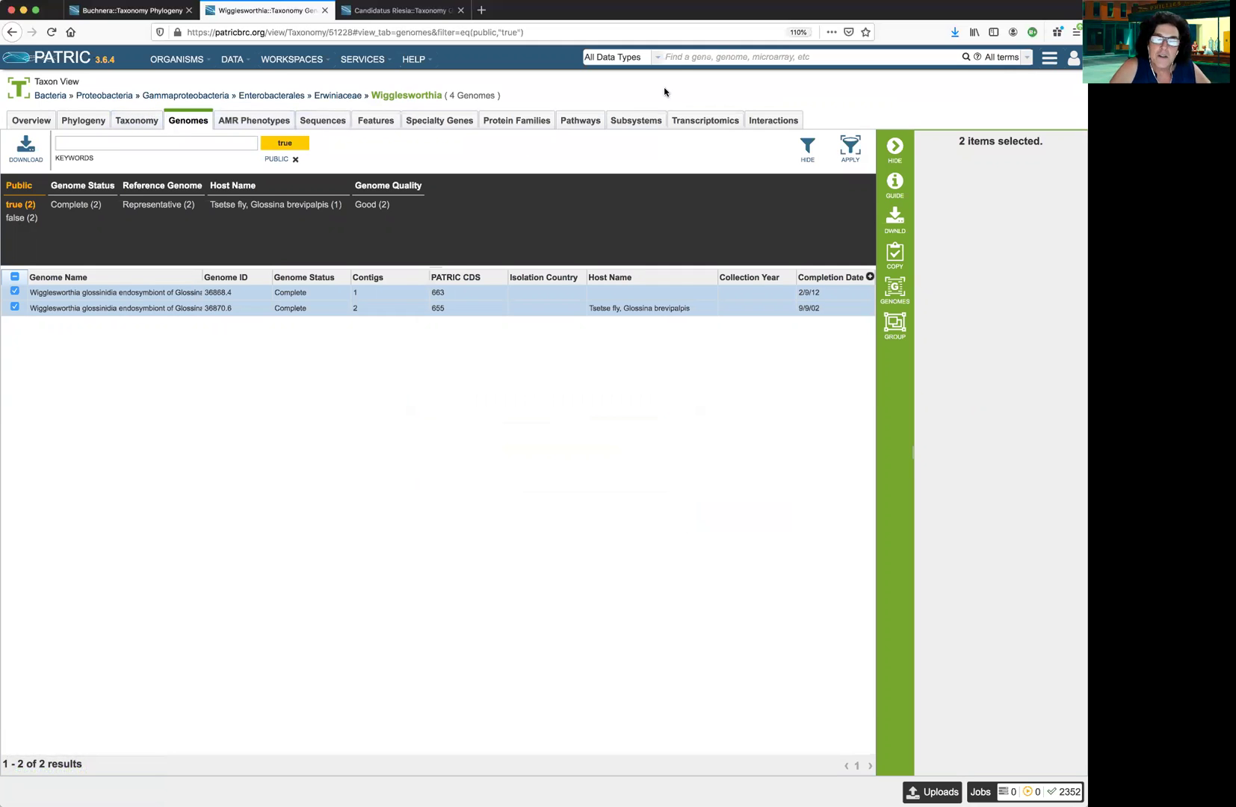
# Search PATRIC for 'Blochmannia' and scroll down to the Taxa matches
pyautogui.click(689, 56)
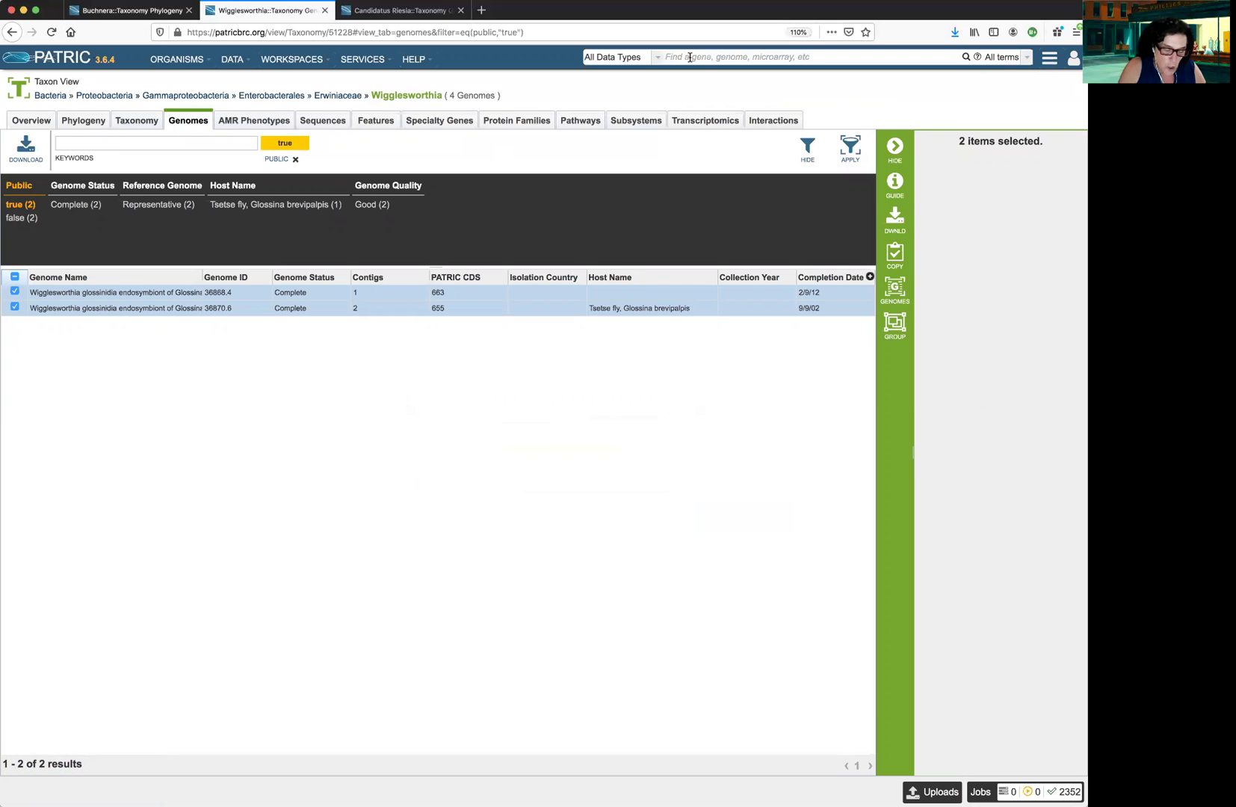
pyautogui.write('Blochmannia')
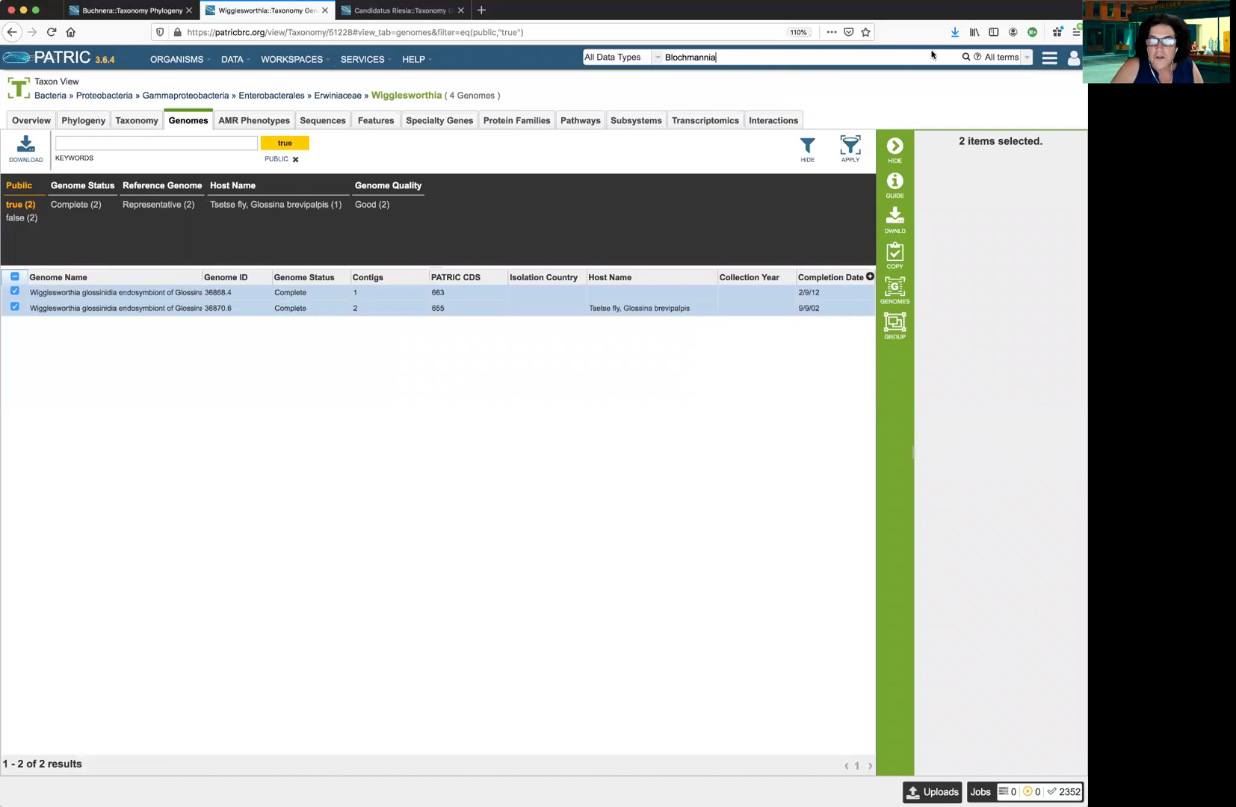
pyautogui.press('Return')
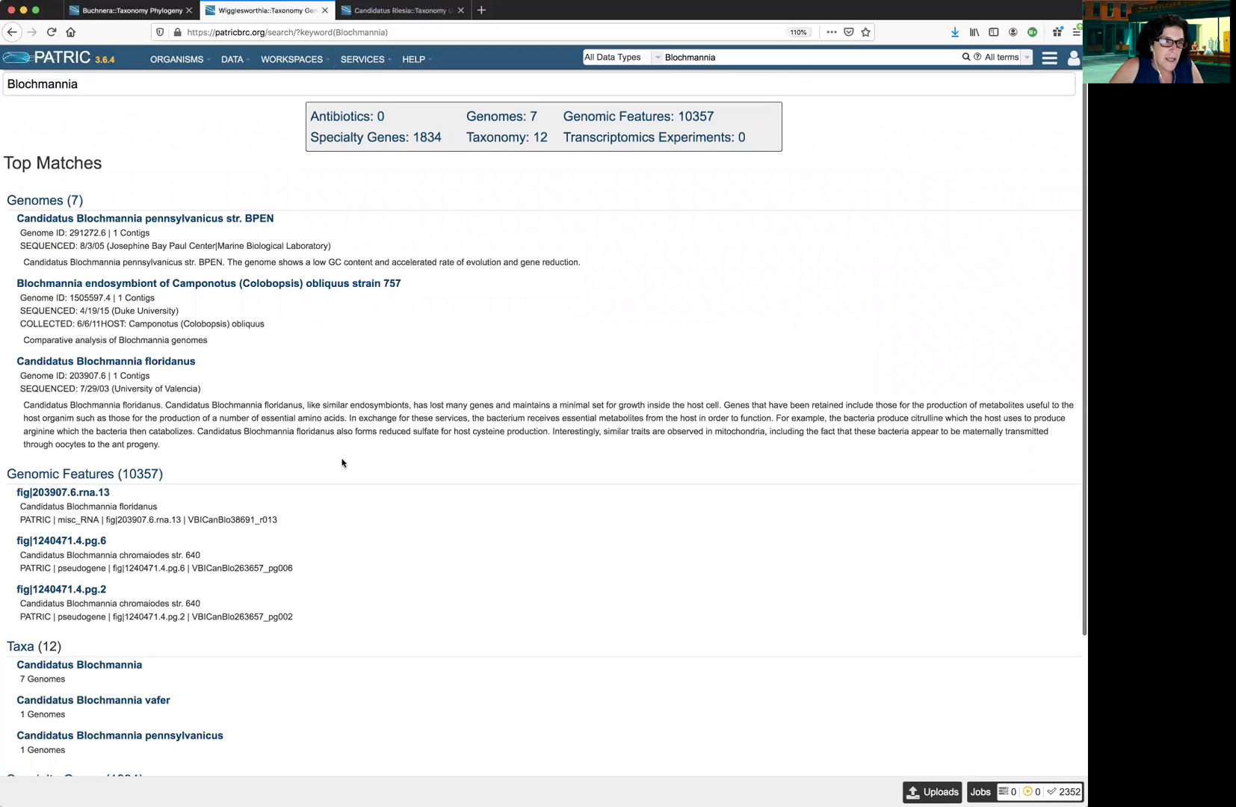
pyautogui.scroll(-3, 342, 462)
pyautogui.scroll(2, 100, 166)
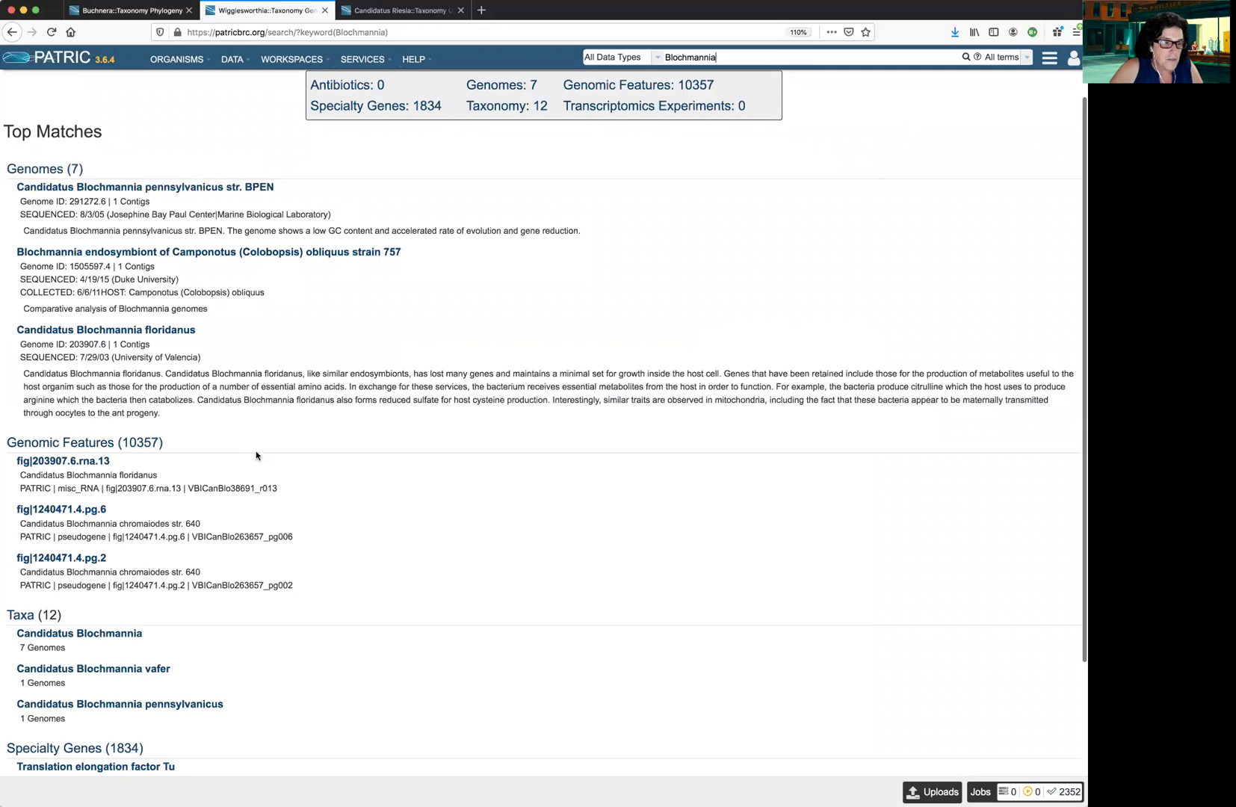
pyautogui.scroll(-3, 256, 452)
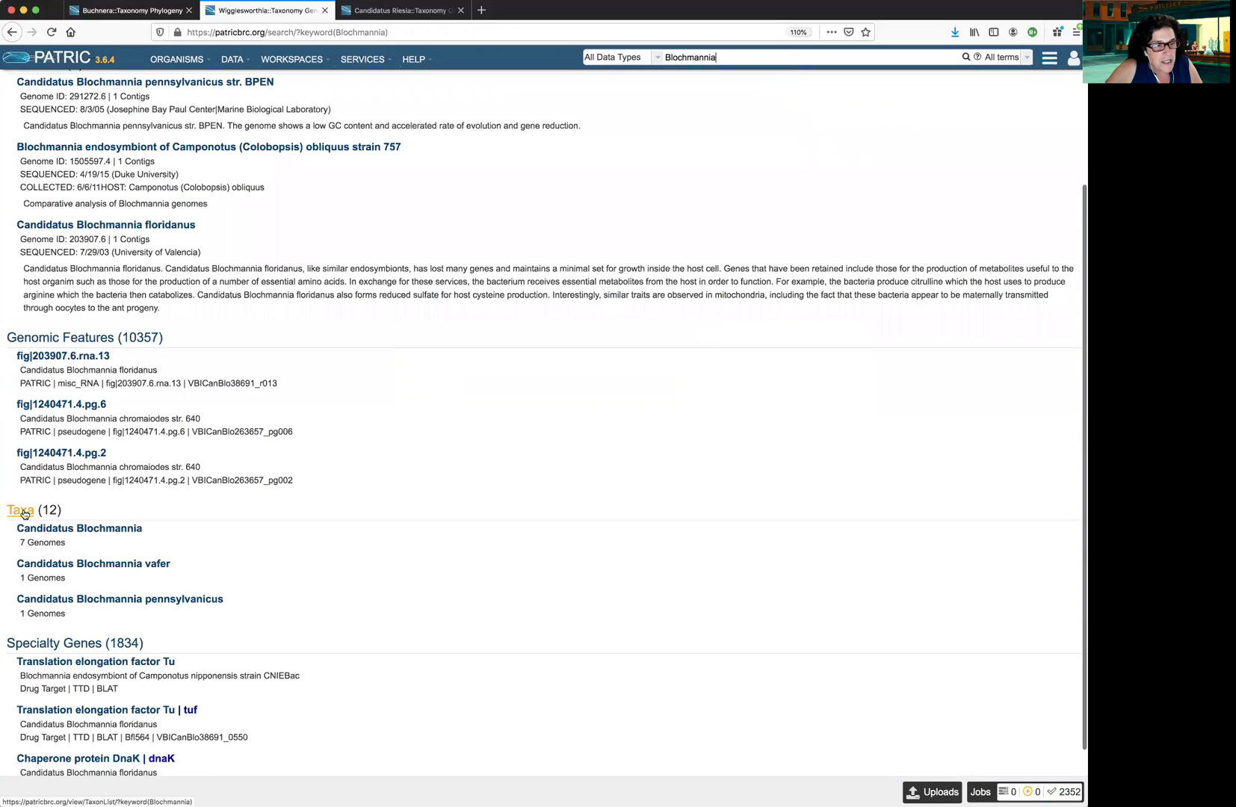
# Open the Candidatus Blochmannia genus overview from the Taxa search results
pyautogui.click(106, 532)
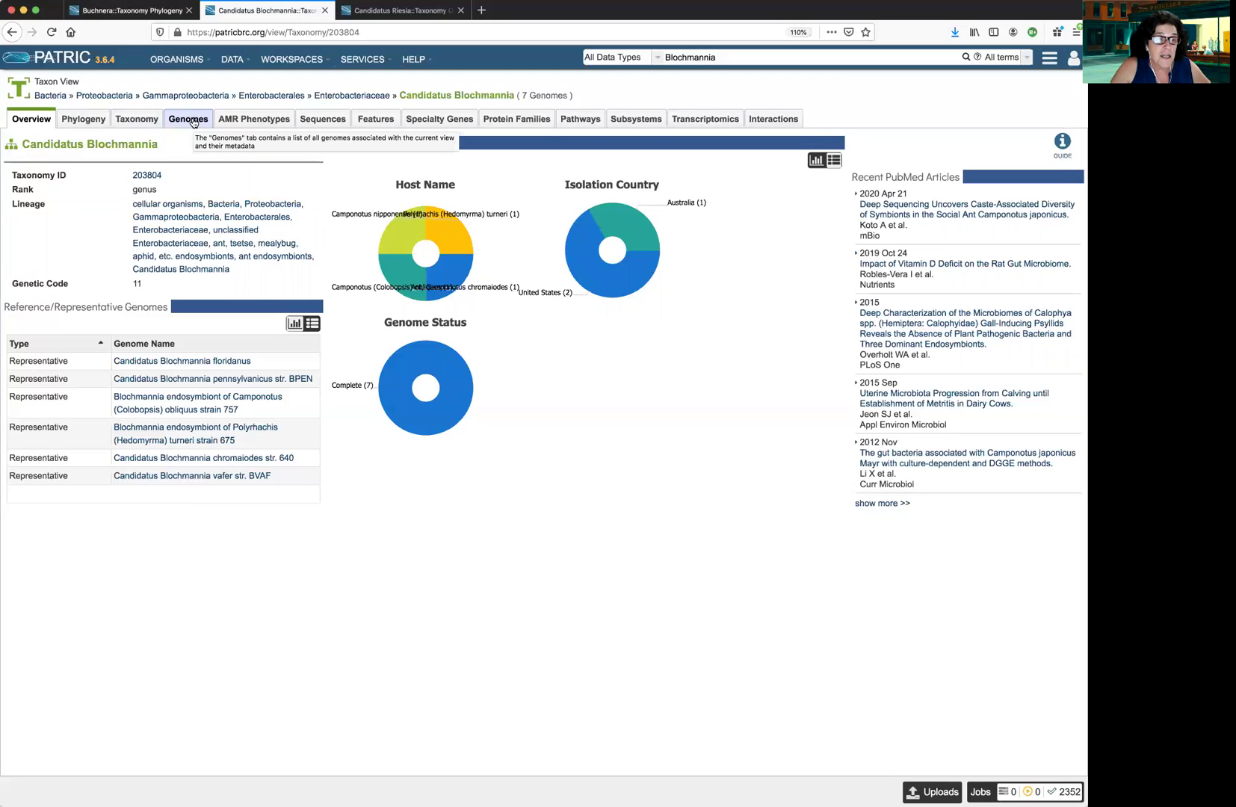
# List the 7 Candidatus Blochmannia genomes and show filter counts by public status, host and year
pyautogui.click(193, 121)
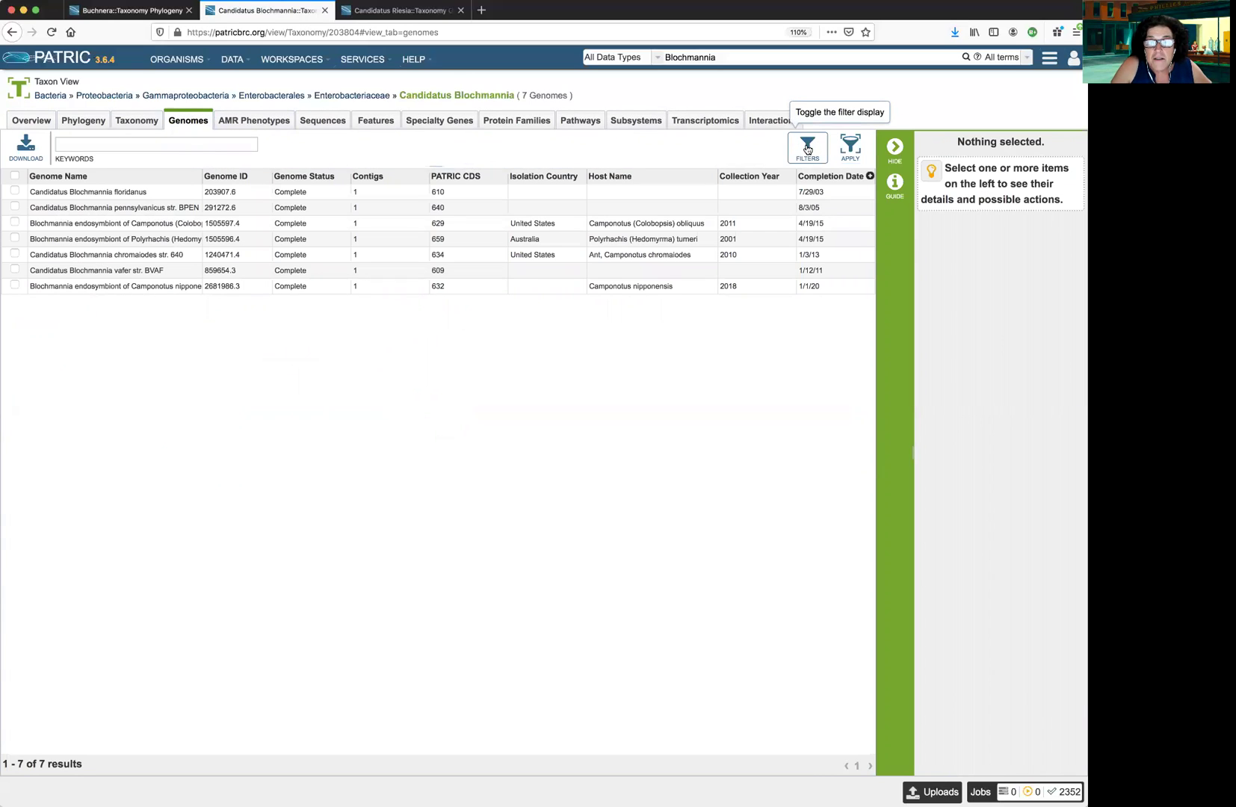
pyautogui.click(806, 149)
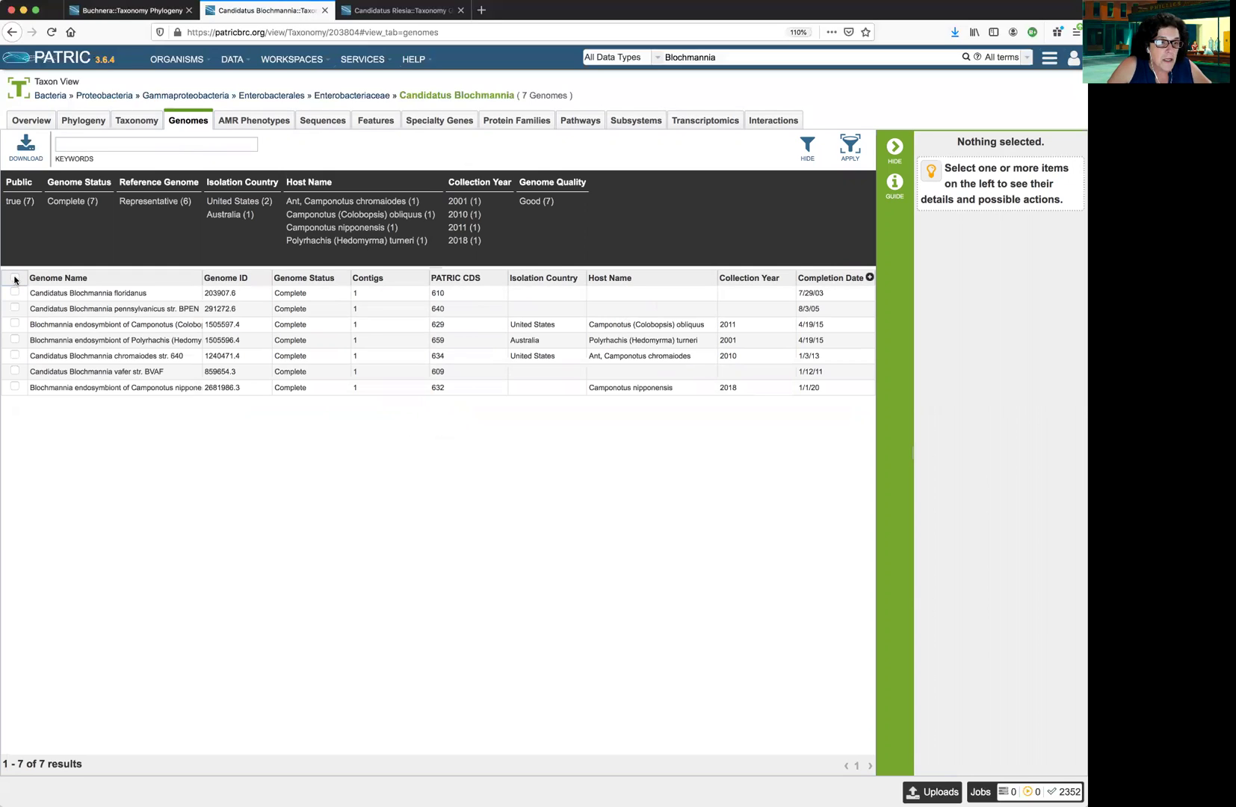
# Select all 7 Blochmannia genomes and add them to a new group named 'Blochmannia May 2020'
pyautogui.click(14, 280)
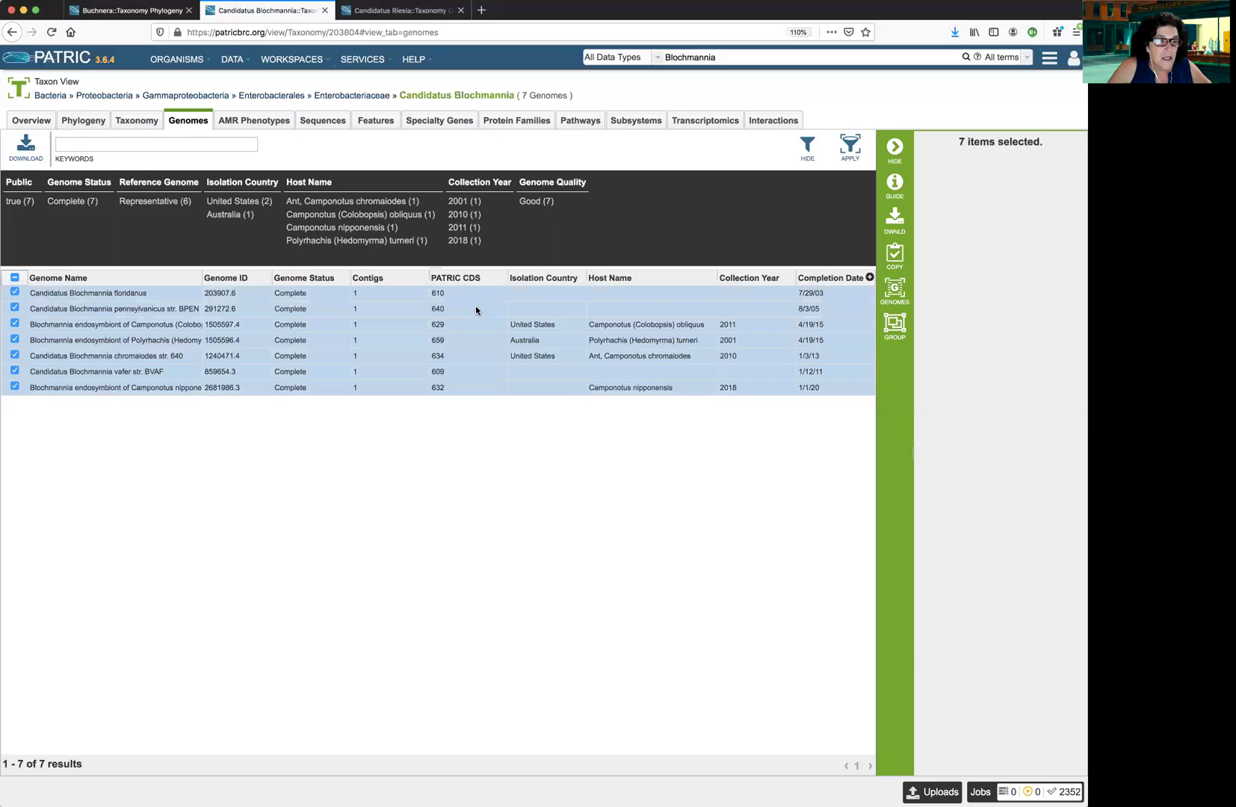
pyautogui.click(896, 331)
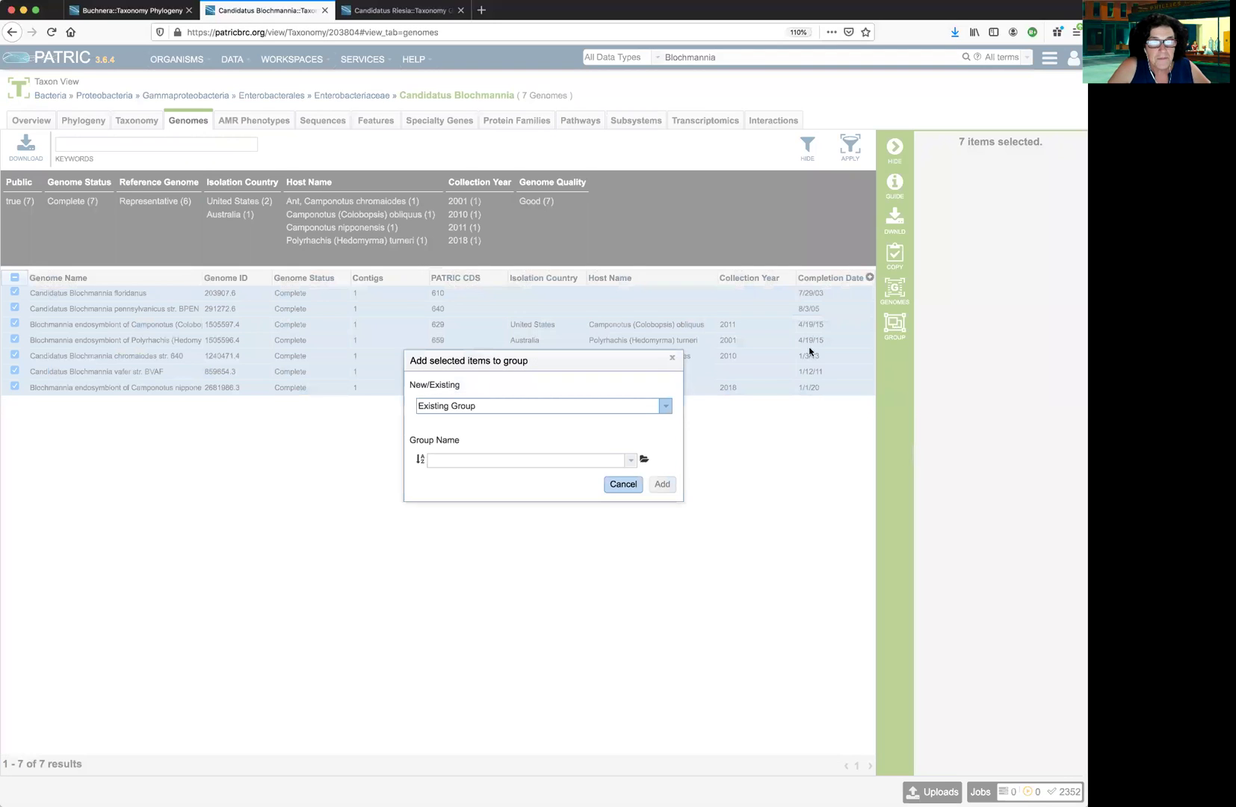
pyautogui.click(669, 406)
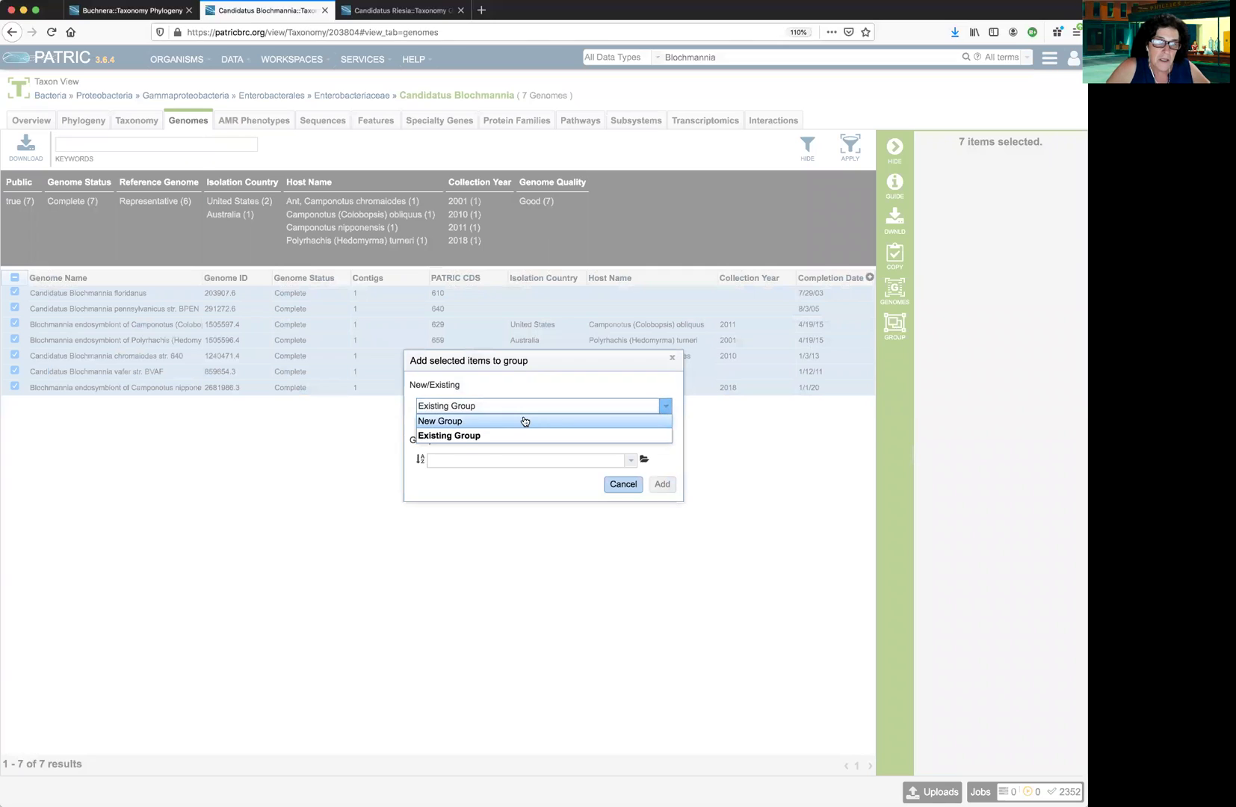
pyautogui.click(523, 421)
pyautogui.click(433, 490)
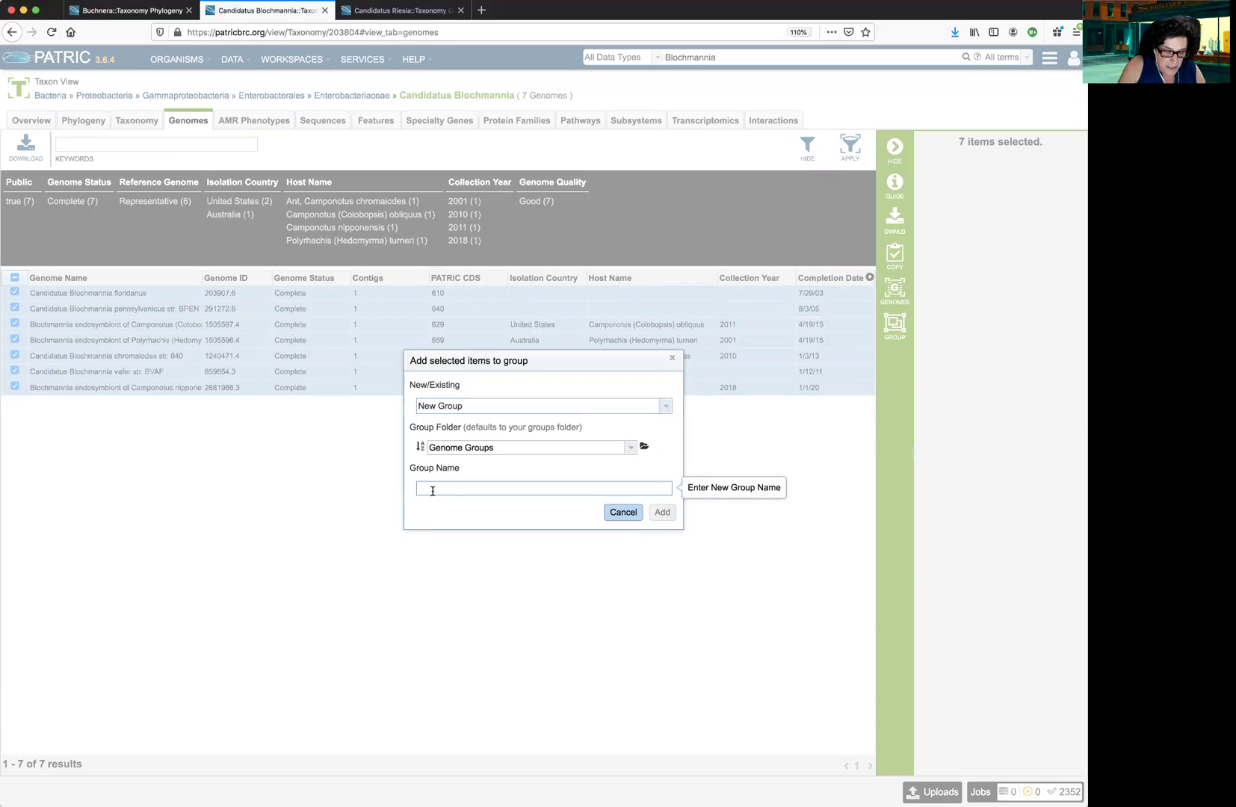
pyautogui.write('Bloc')
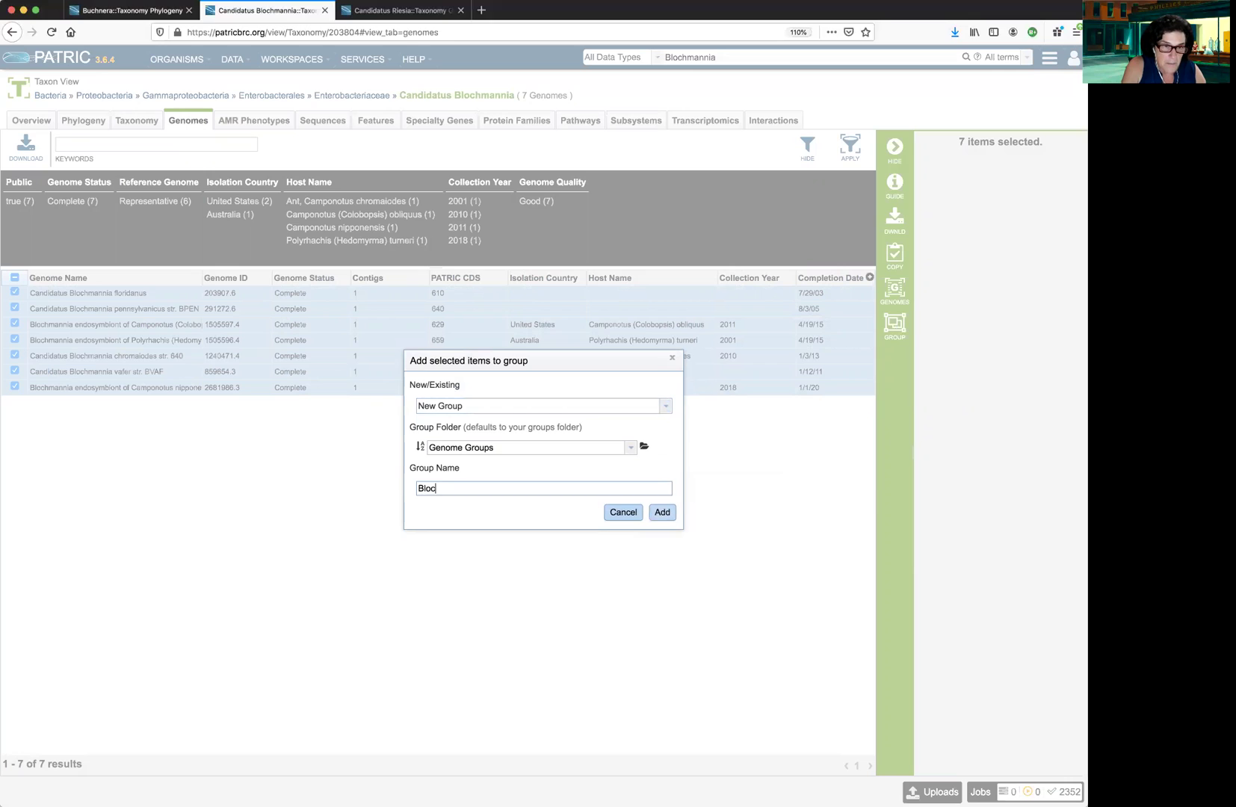
pyautogui.write('hmannia ')
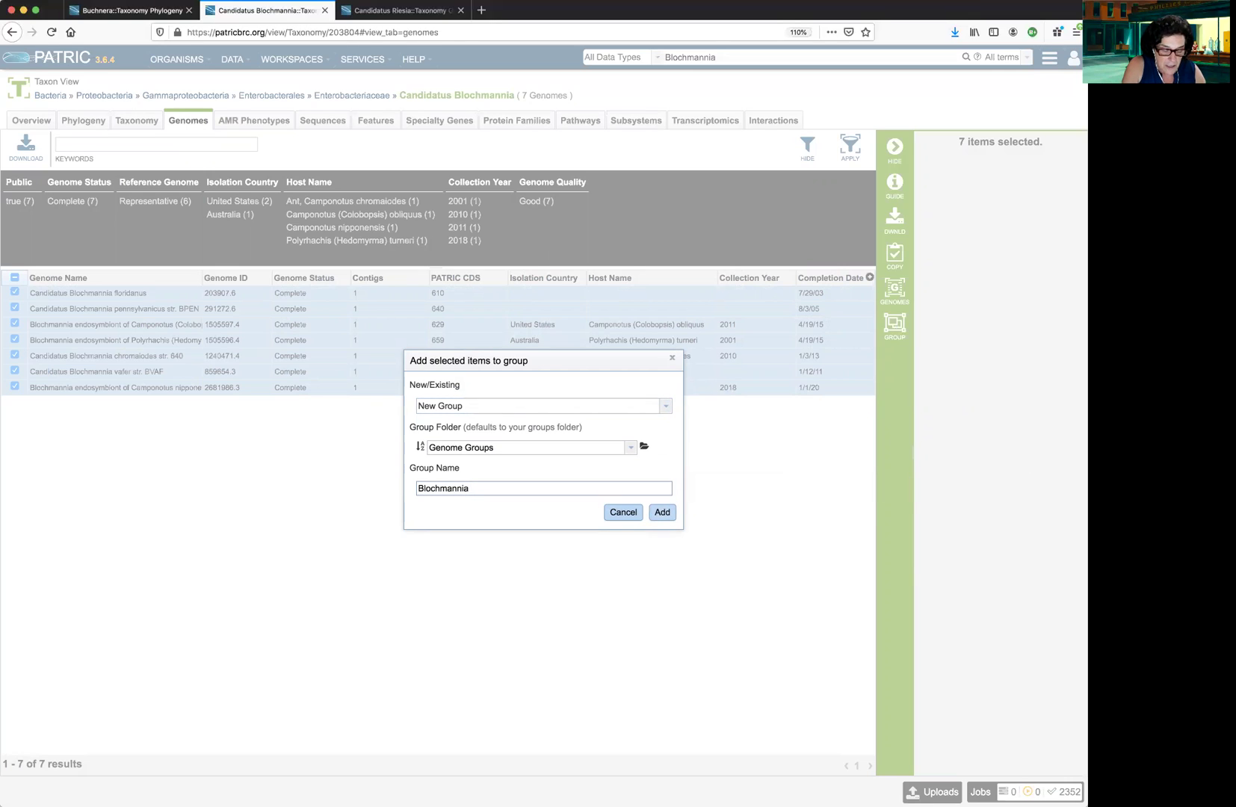
pyautogui.write('May ')
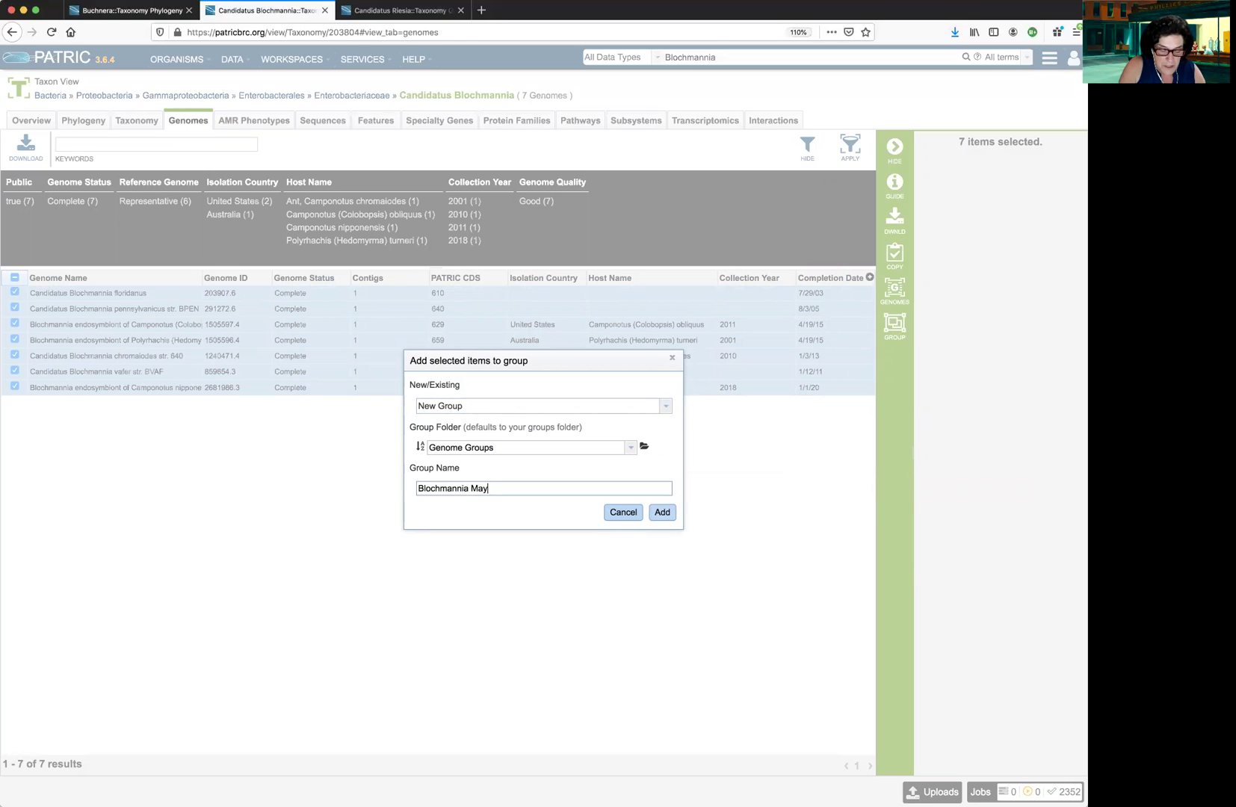
pyautogui.write('2020')
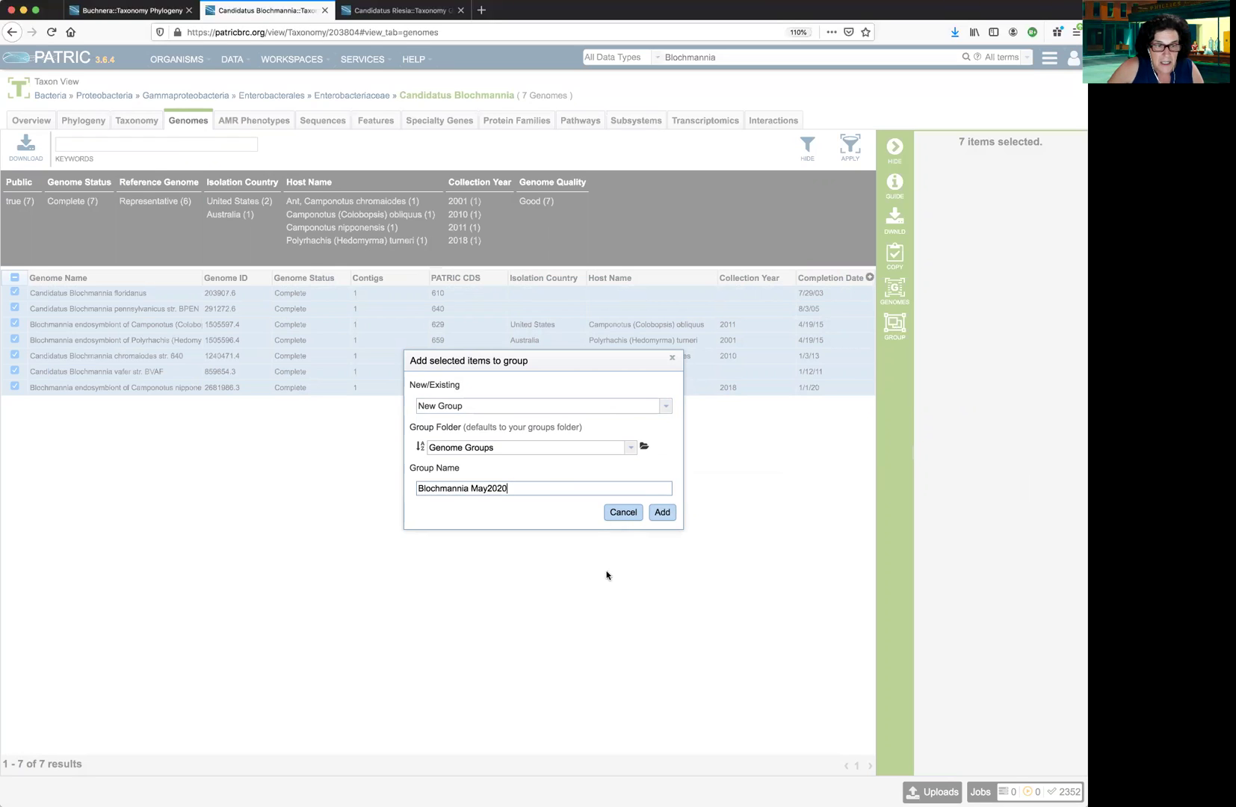
pyautogui.click(663, 514)
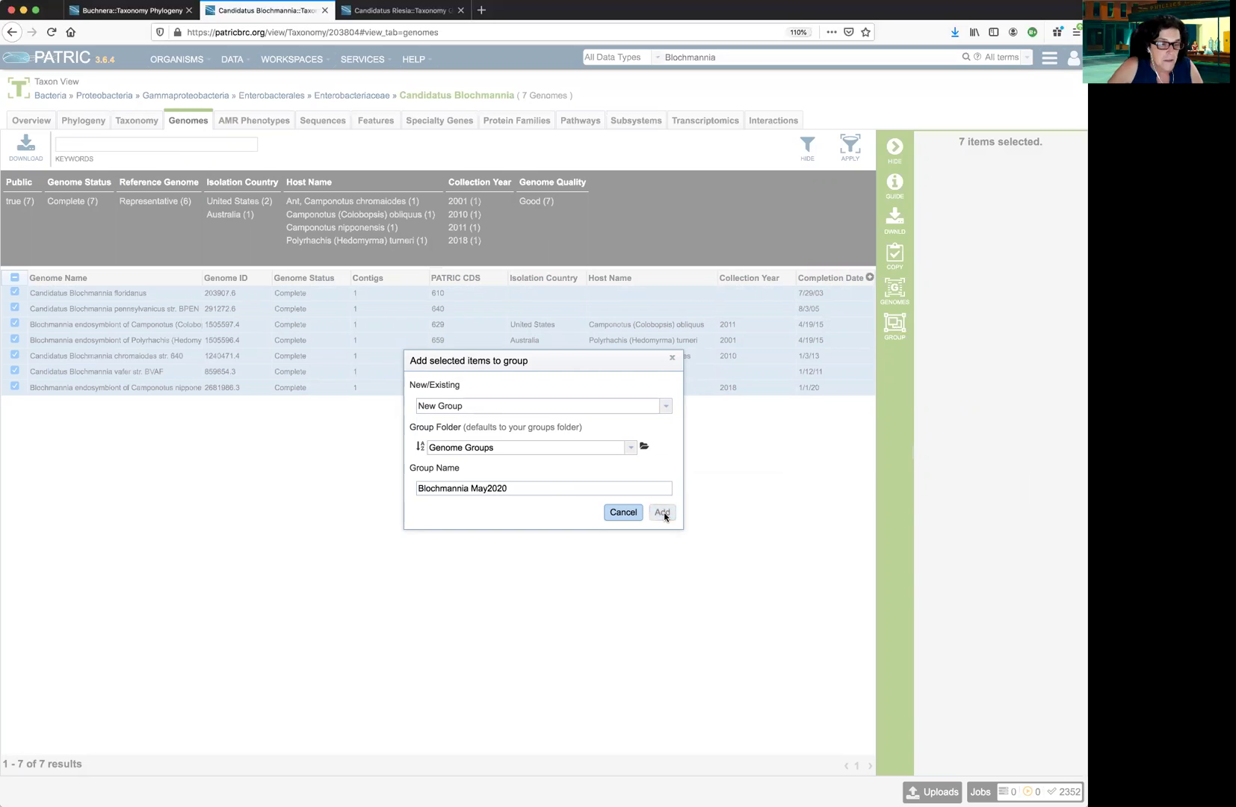